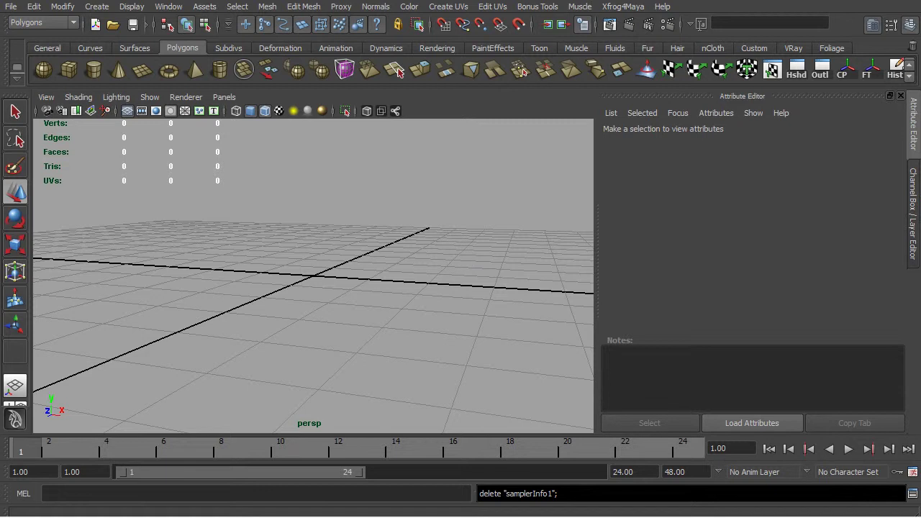
Open the Hypershade and create a VRay Mtl material, placing its node at the far side of the work area
click(385, 319)
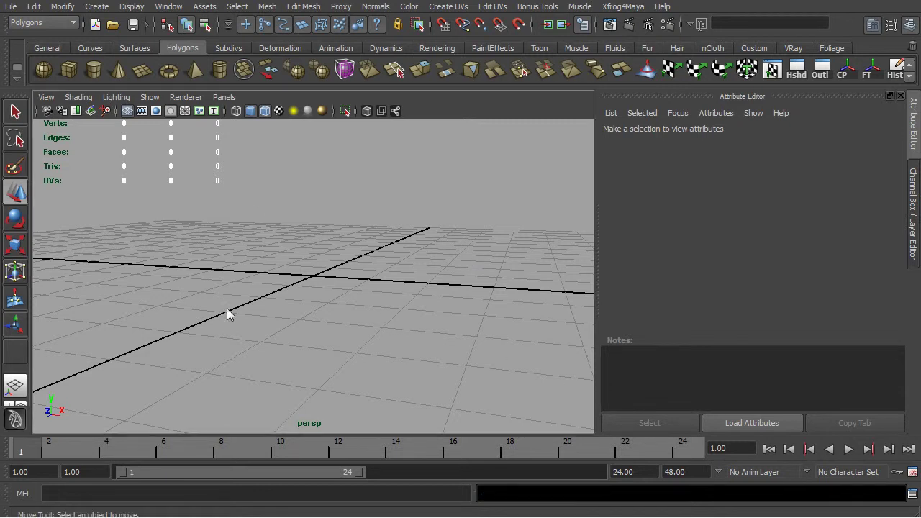
click(797, 70)
drag(851, 238, 428, 27)
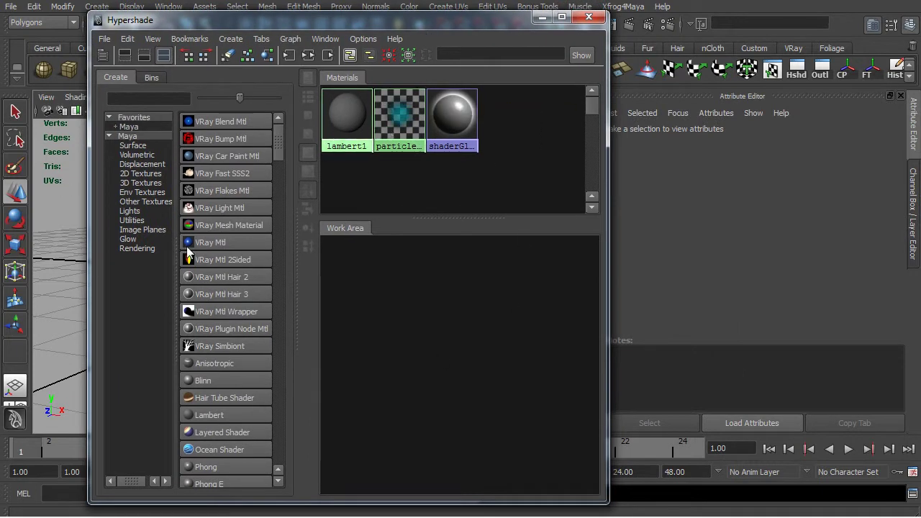
click(215, 243)
drag(379, 291, 569, 319)
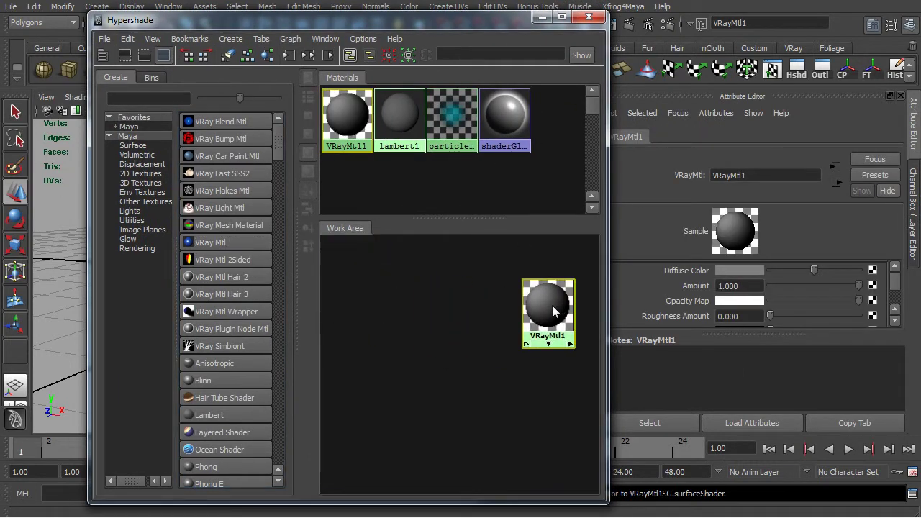
Rename the new VRay material as SamplerInfoGrad and shift its node slightly in the work area
double_click(748, 175)
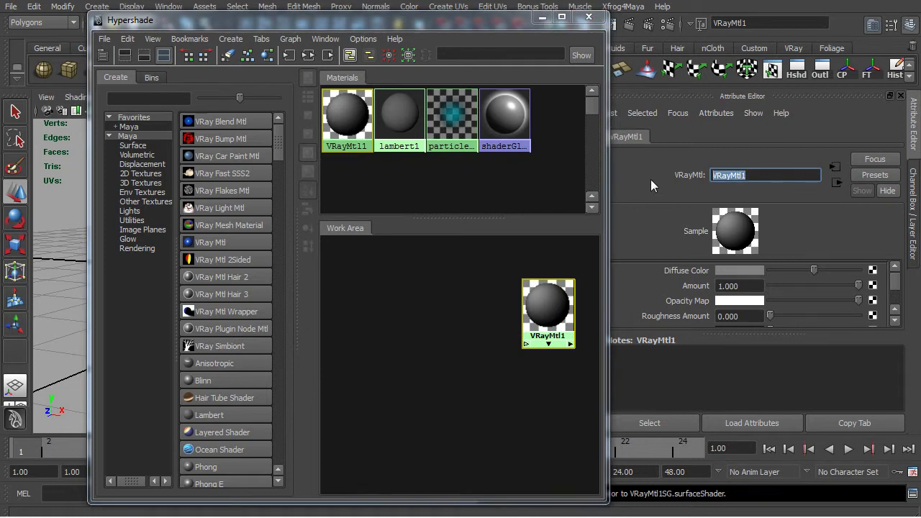
text(SamplerInfoGrad)
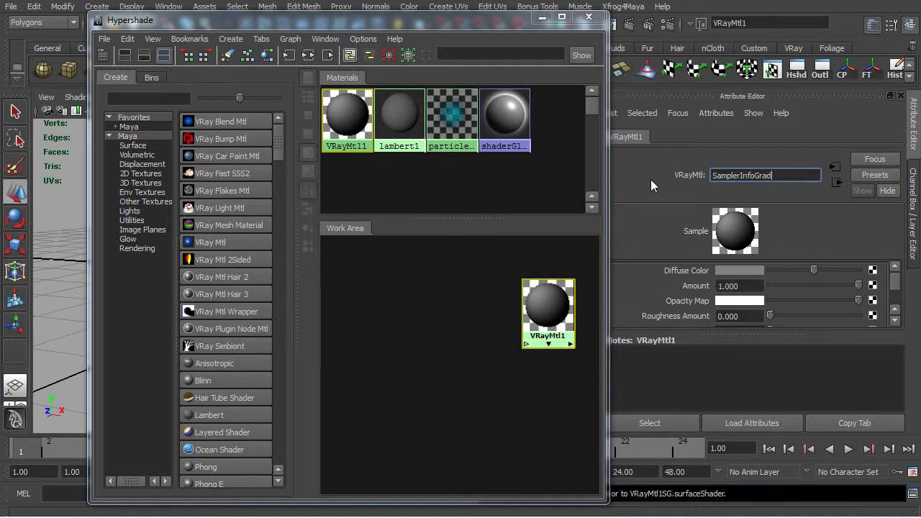
key(Return)
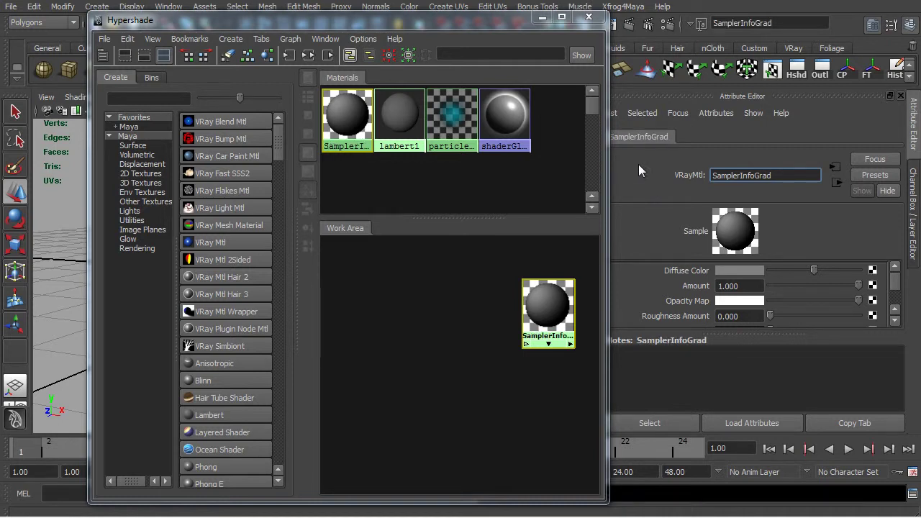
drag(542, 324, 531, 321)
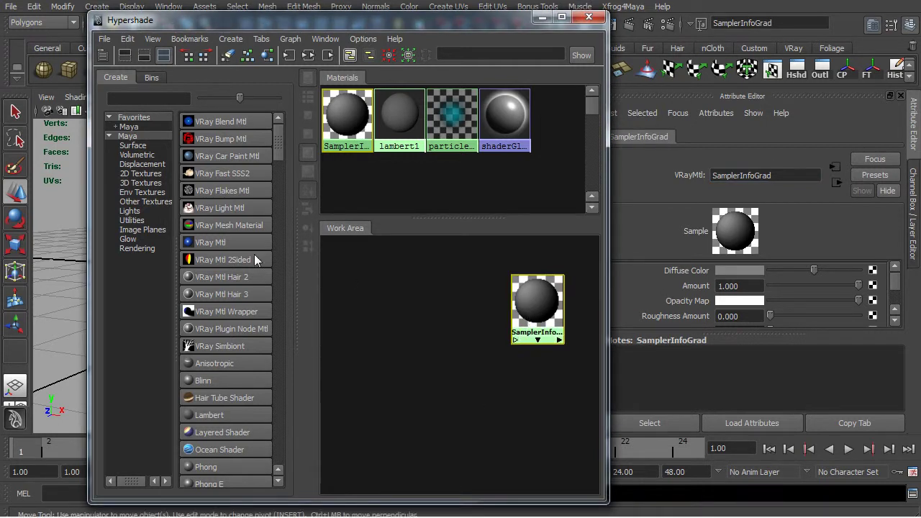
Find the Sampler Info utility using the filter "sam" and add it to the work area beside the material
click(129, 97)
text(sam)
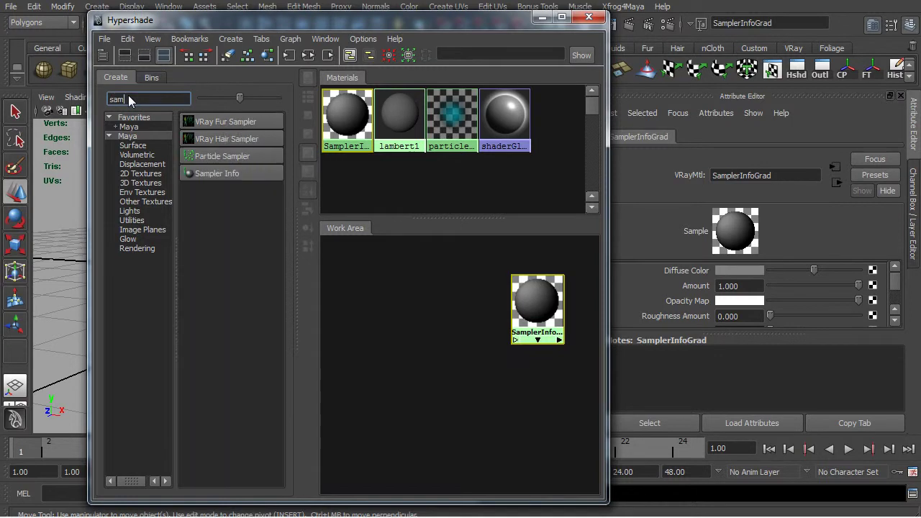
click(216, 172)
mouse_move(335, 357)
mouse_down()
mouse_move(351, 337)
mouse_move(346, 357)
mouse_up()
Add a Ramp texture to the graph and space the sampler info and material nodes apart around it
double_click(138, 101)
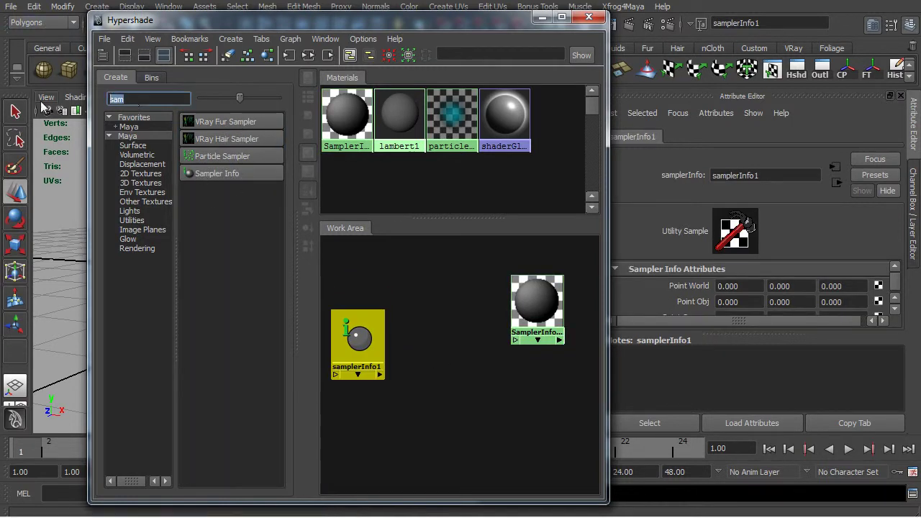
text(ramp)
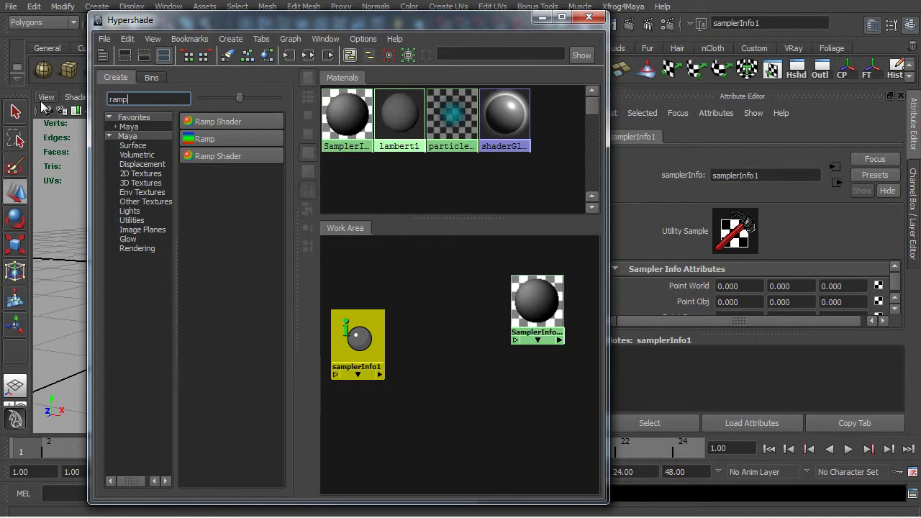
click(207, 139)
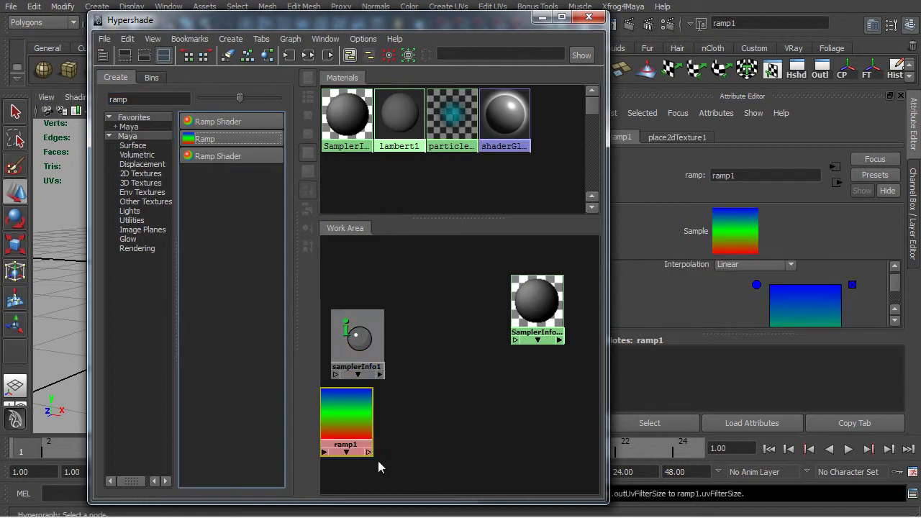
alt+middle_drag(435, 448, 501, 433)
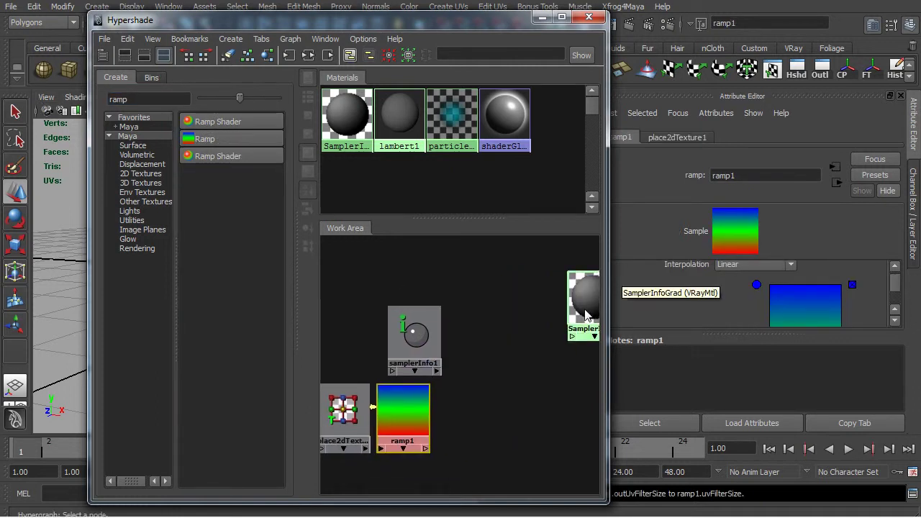
drag(587, 284, 530, 281)
drag(432, 345, 383, 332)
Set the ramp's upper color entry, at position 1.000, to black in place of blue
click(405, 414)
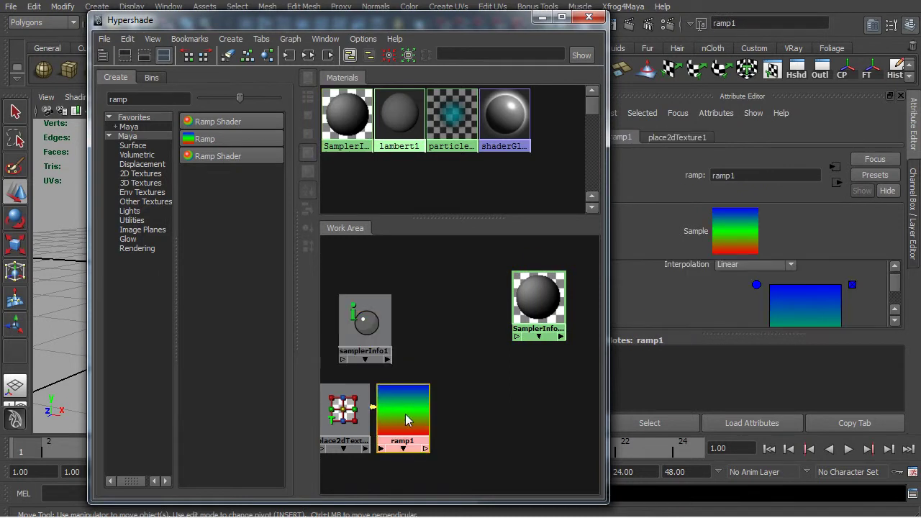
drag(743, 333, 743, 410)
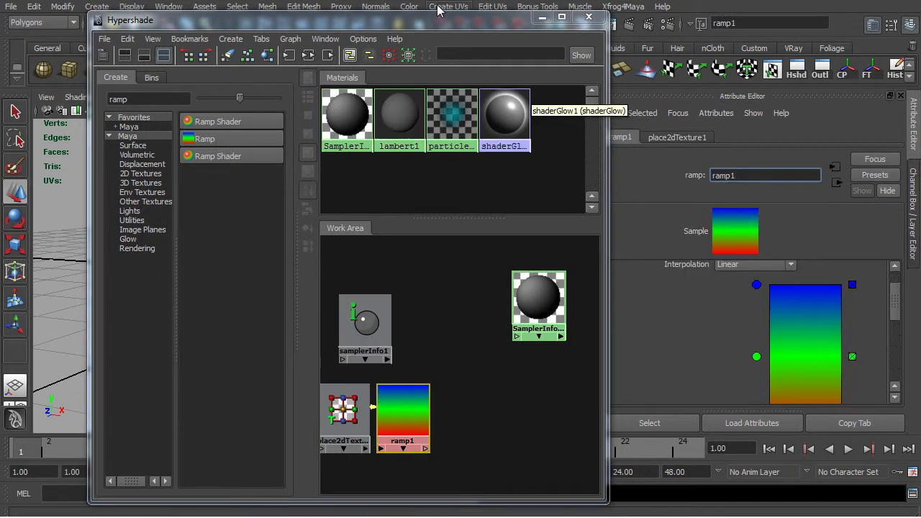
drag(469, 22, 399, 22)
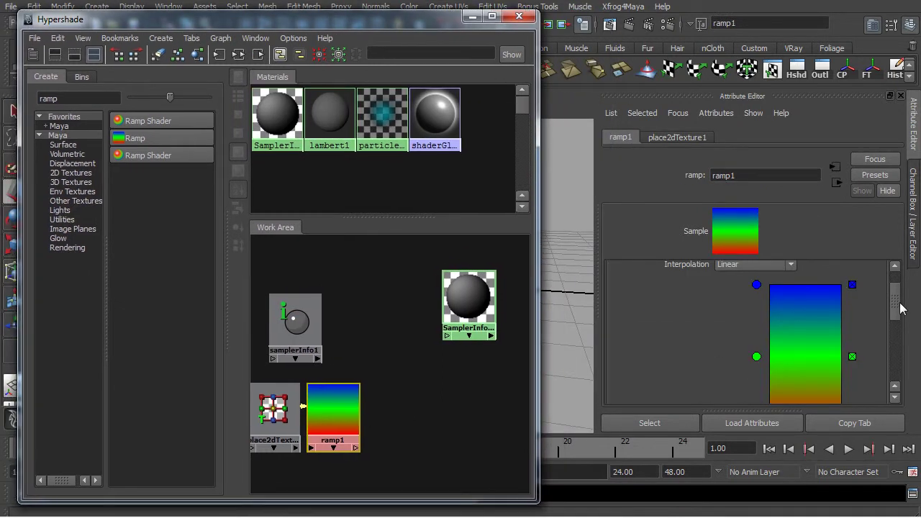
scroll(898, 295, up, 2)
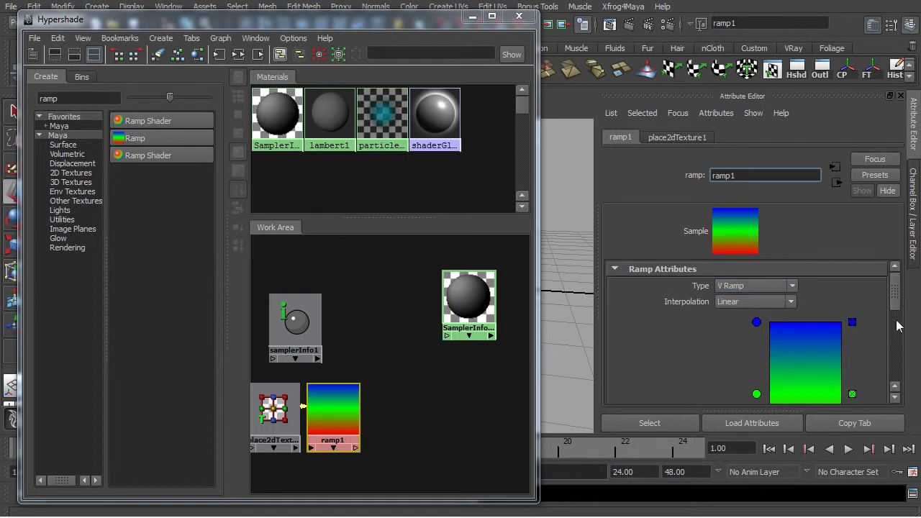
drag(898, 310, 897, 332)
drag(848, 368, 771, 367)
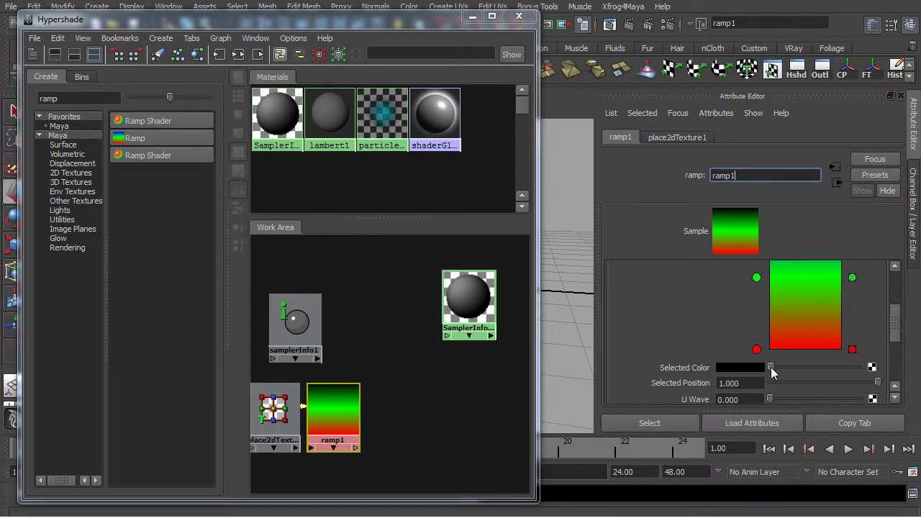
Delete the ramp's green middle entry and change the red bottom entry to white
drag(898, 337, 898, 329)
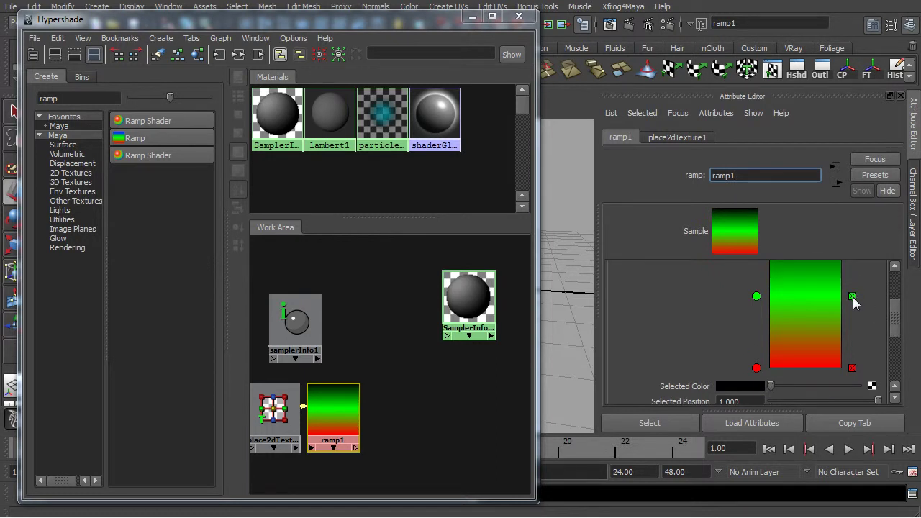
click(853, 297)
scroll(767, 349, down, 1)
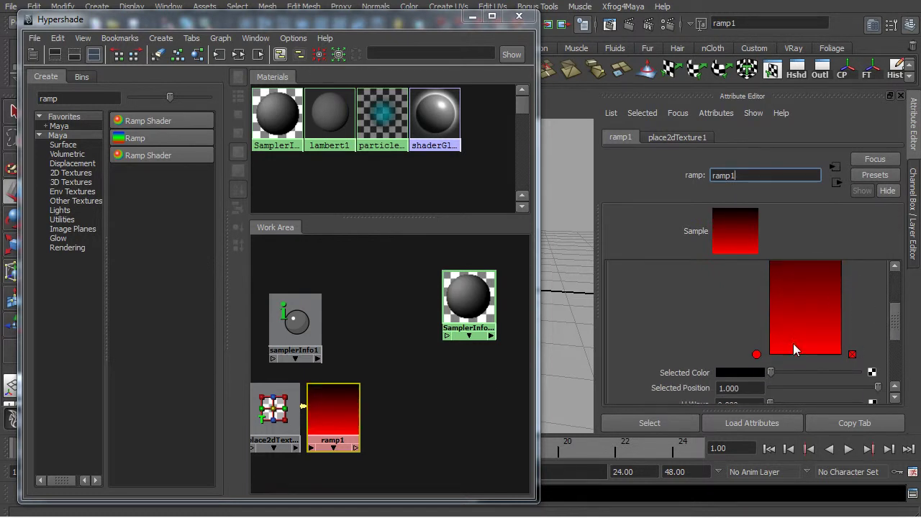
click(757, 356)
mouse_move(859, 377)
mouse_down()
mouse_move(781, 373)
mouse_move(858, 373)
mouse_up()
mouse_move(898, 332)
mouse_down()
mouse_move(898, 311)
mouse_move(898, 325)
mouse_up()
Connect samplerInfo1's facingRatio output to the vCoord input of ramp1, then reposition the ramp node between its inputs and the material
click(309, 328)
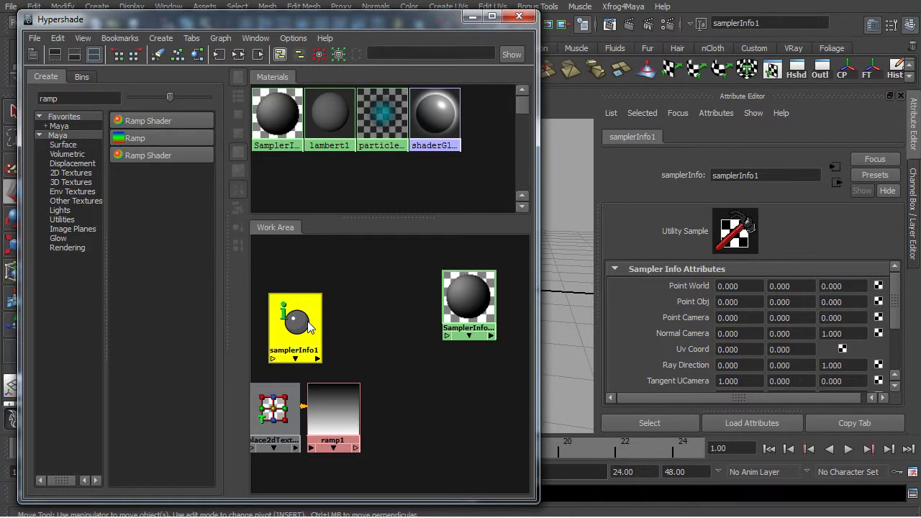
click(299, 325)
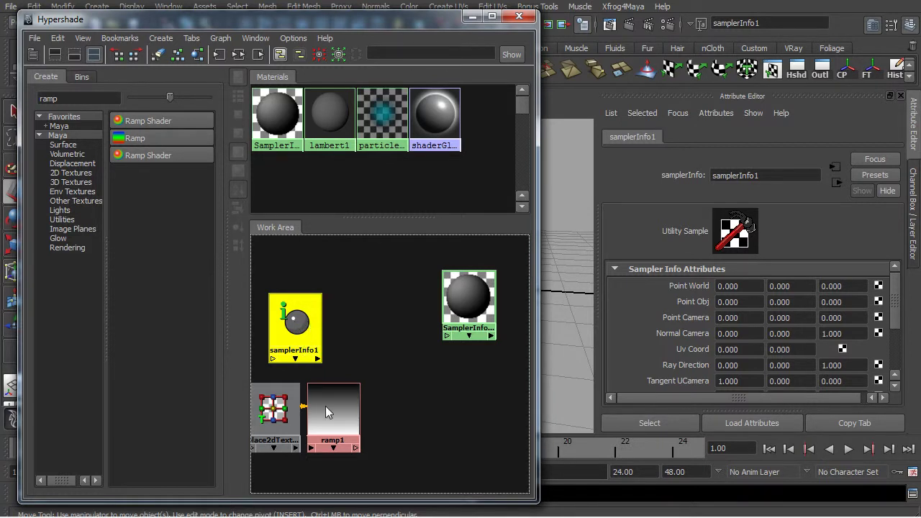
middle_drag(326, 410, 326, 408)
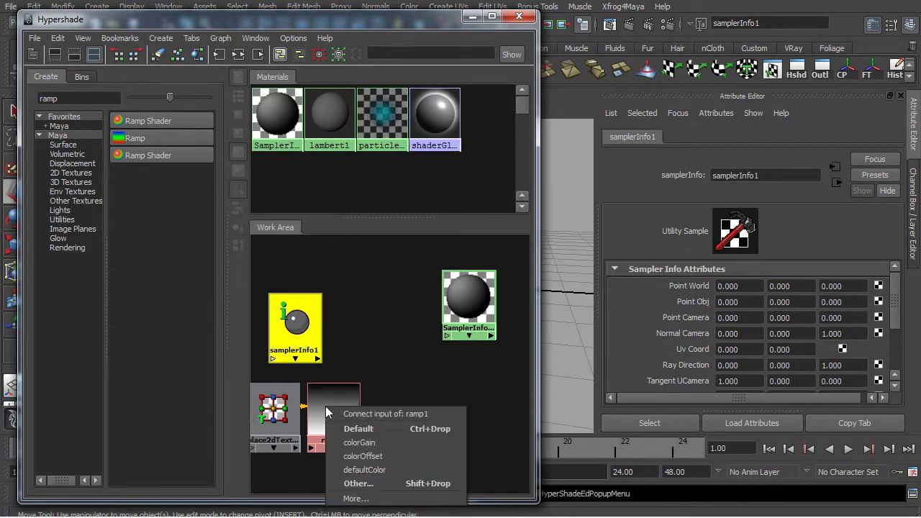
click(353, 485)
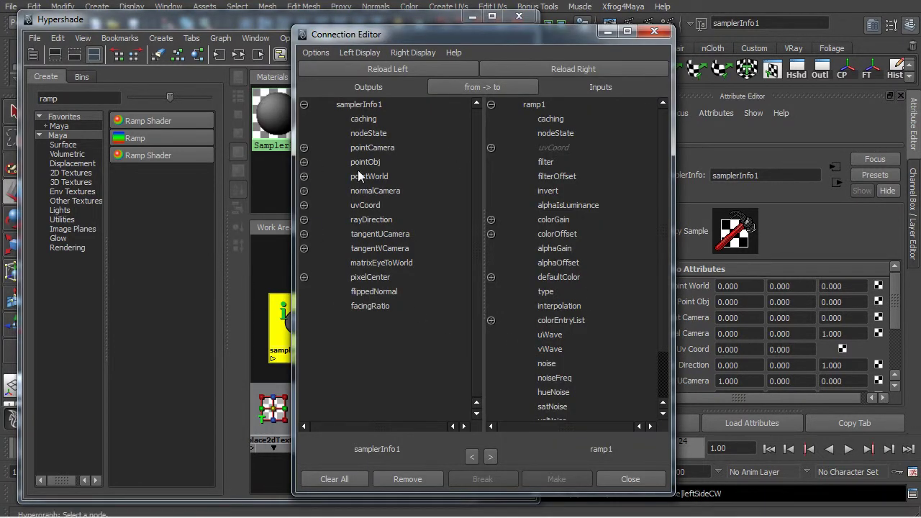
click(365, 307)
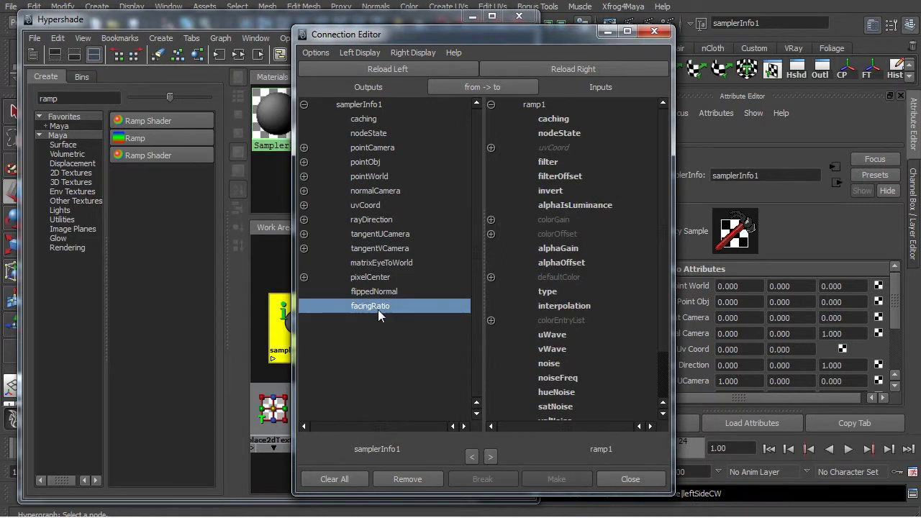
click(490, 148)
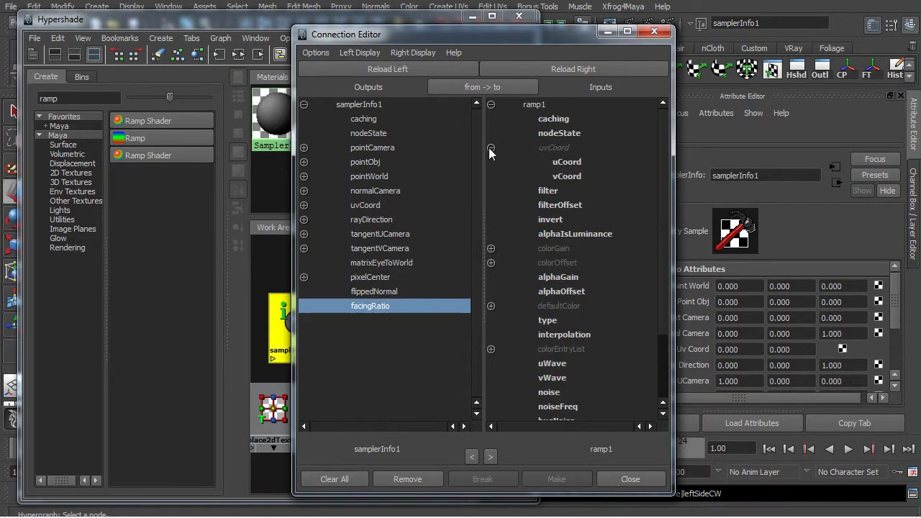
click(556, 181)
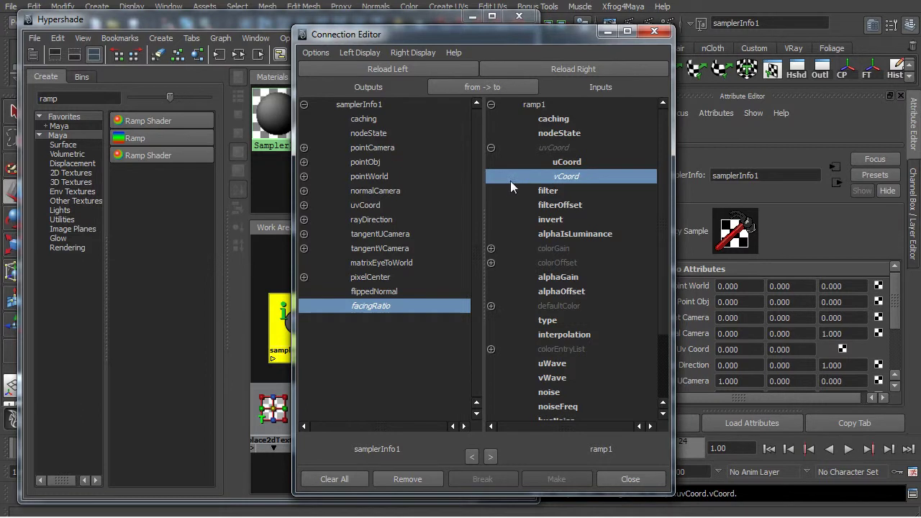
click(625, 476)
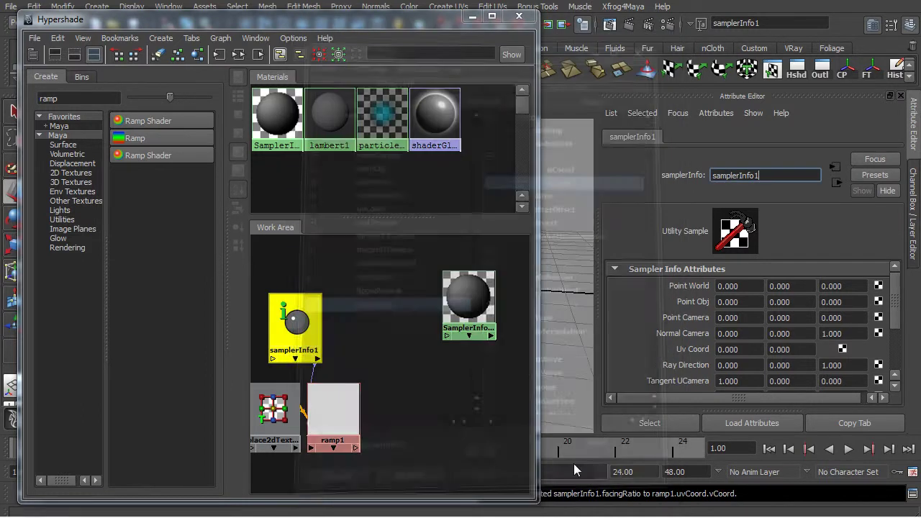
click(392, 408)
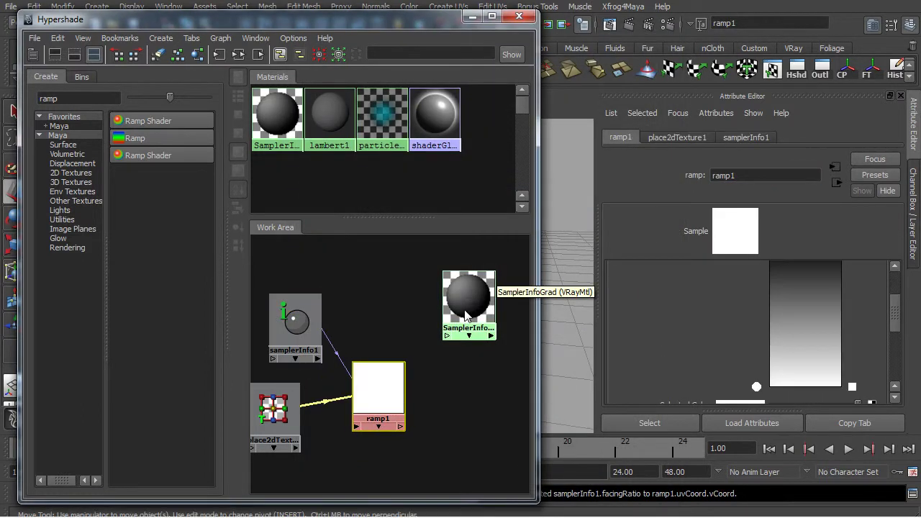
Set the Diffuse Color of the SamplerInfoGrad material to black
click(467, 299)
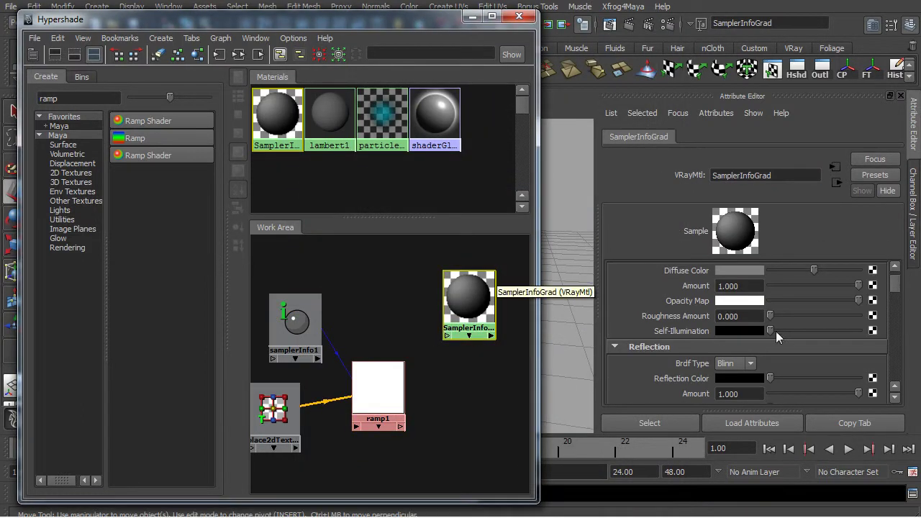
click(733, 274)
click(640, 263)
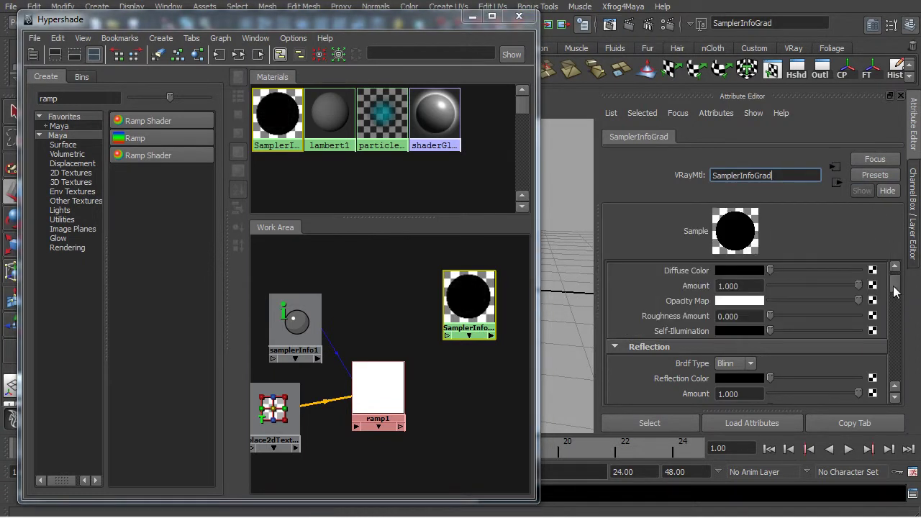
Connect ramp1 to the Reflection Color of SamplerInfoGrad and lower the material node in the graph
drag(896, 290, 896, 295)
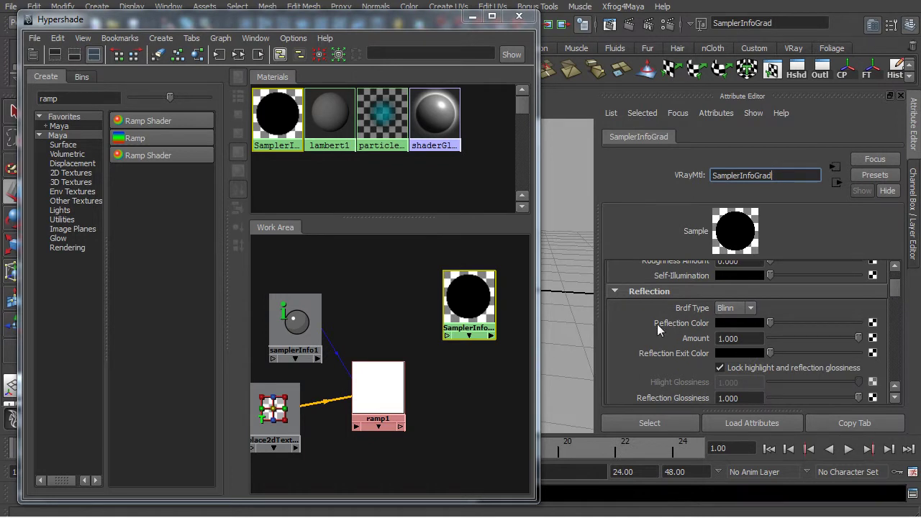
click(390, 388)
middle_drag(390, 389, 669, 323)
drag(481, 308, 480, 353)
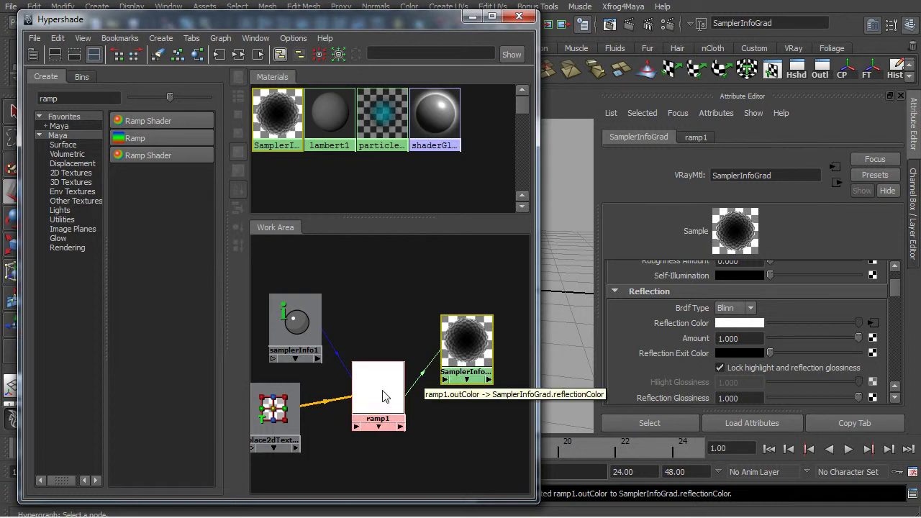
Shift ramp1's black entry down toward the middle of the ramp and partly back up to adjust the reflection falloff of SamplerInfoGrad
click(416, 394)
key(f)
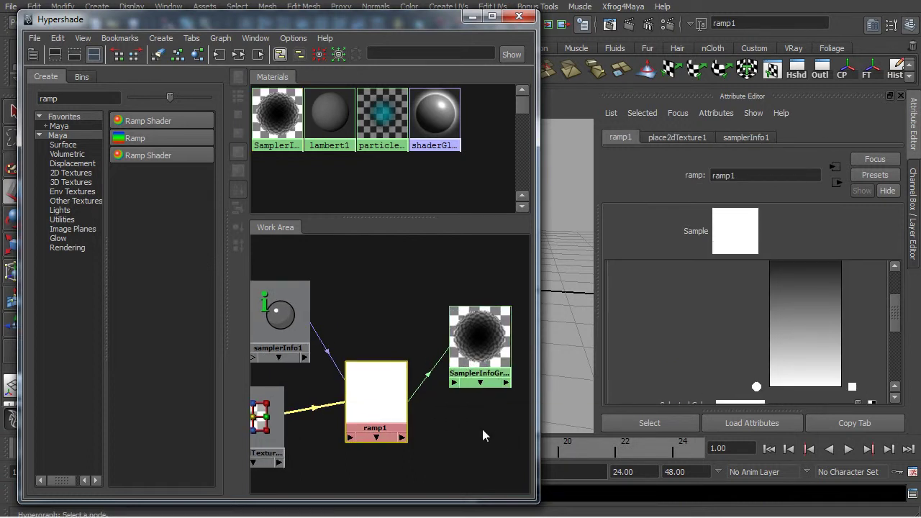
alt+middle_drag(486, 450, 387, 443)
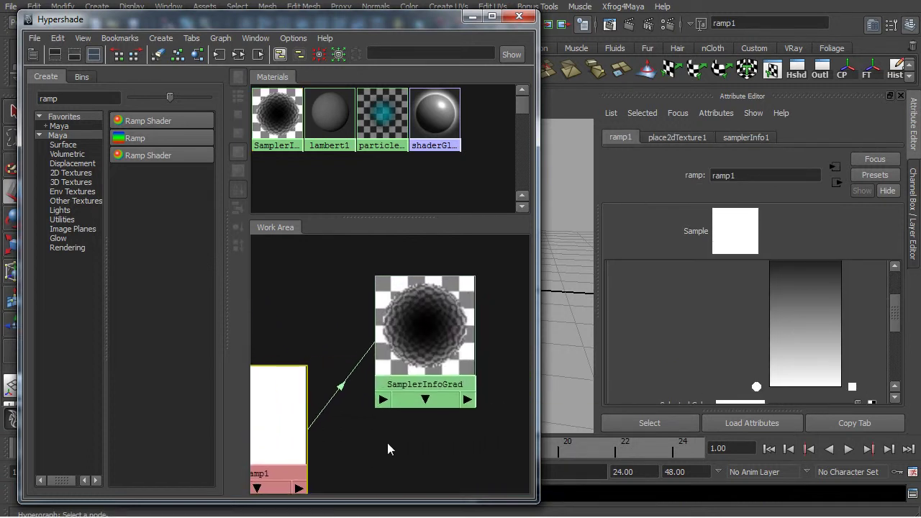
drag(895, 322, 896, 318)
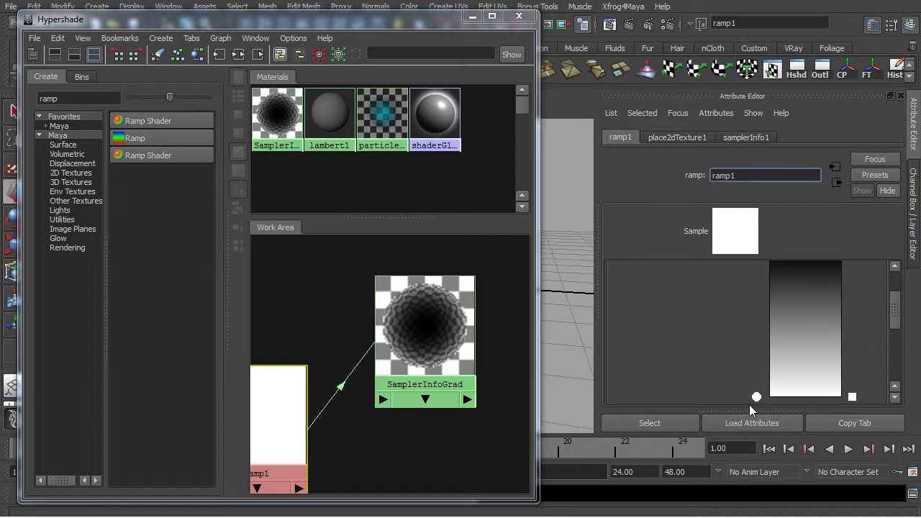
mouse_move(758, 397)
mouse_down()
mouse_move(760, 290)
mouse_move(761, 400)
mouse_up()
drag(895, 330, 895, 316)
drag(761, 310, 756, 358)
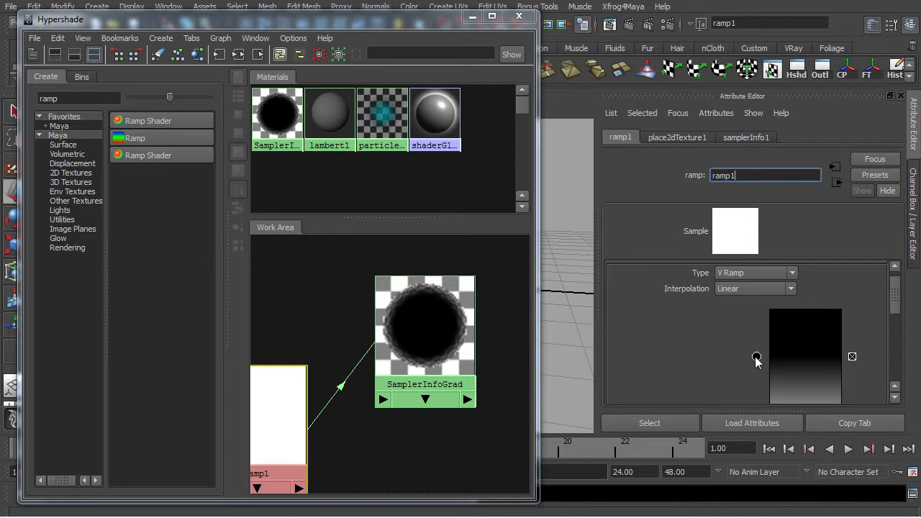
drag(757, 360, 758, 328)
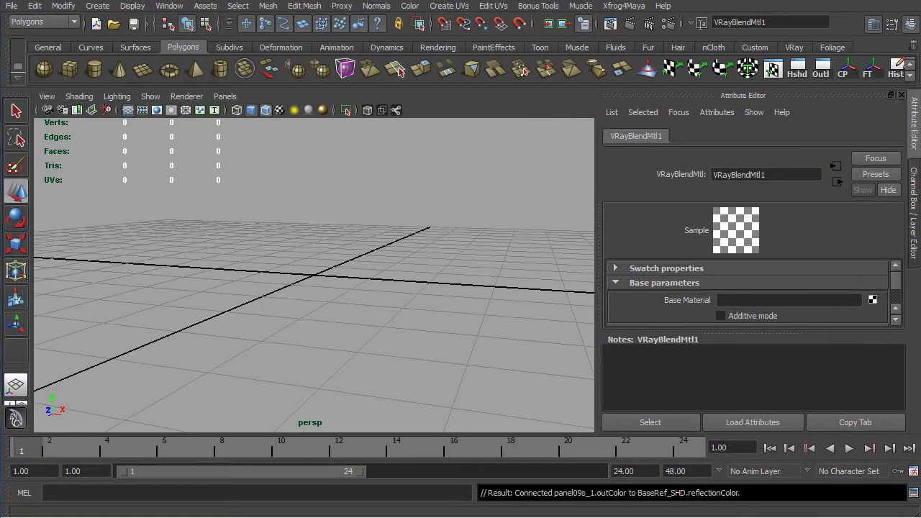
Bring the Hypershade back into view and examine the diffuse and reflection settings of the BaseDiff_SHD material
drag(920, 387, 478, 18)
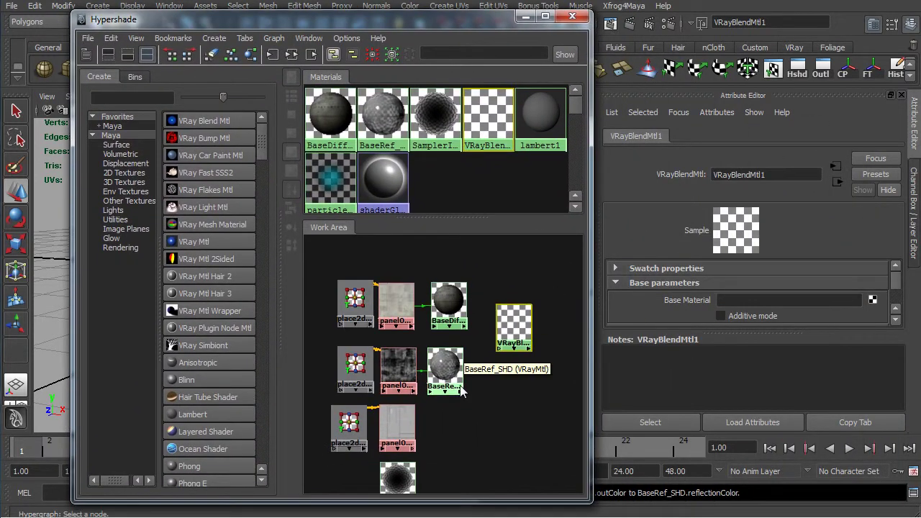
scroll(490, 406, up, 5)
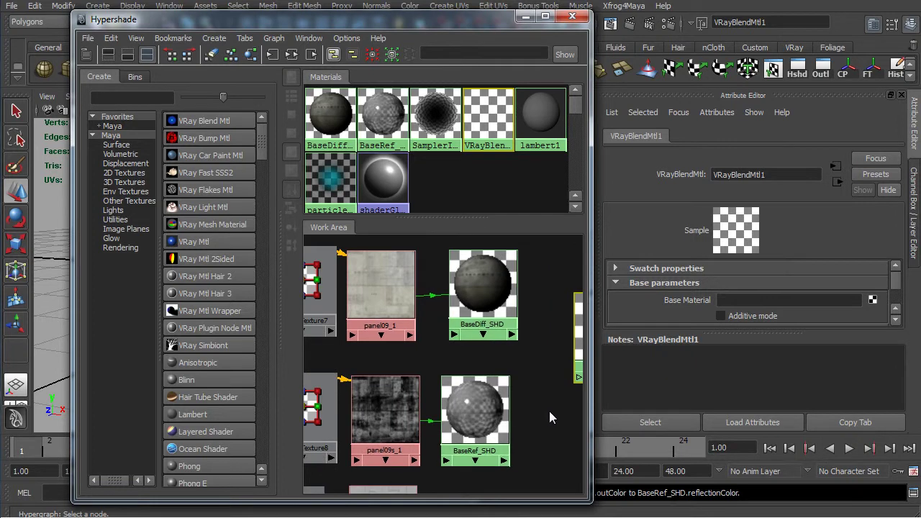
alt+middle_drag(550, 417, 568, 445)
click(510, 320)
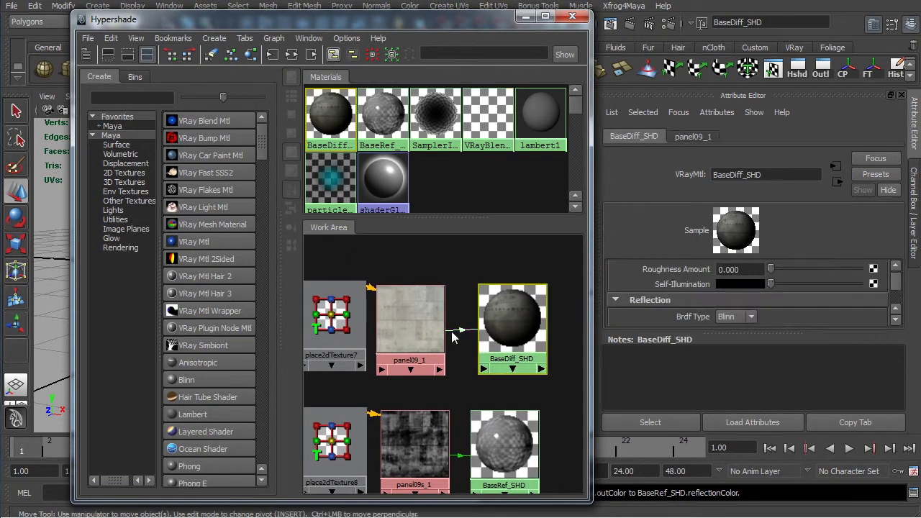
drag(746, 333, 749, 409)
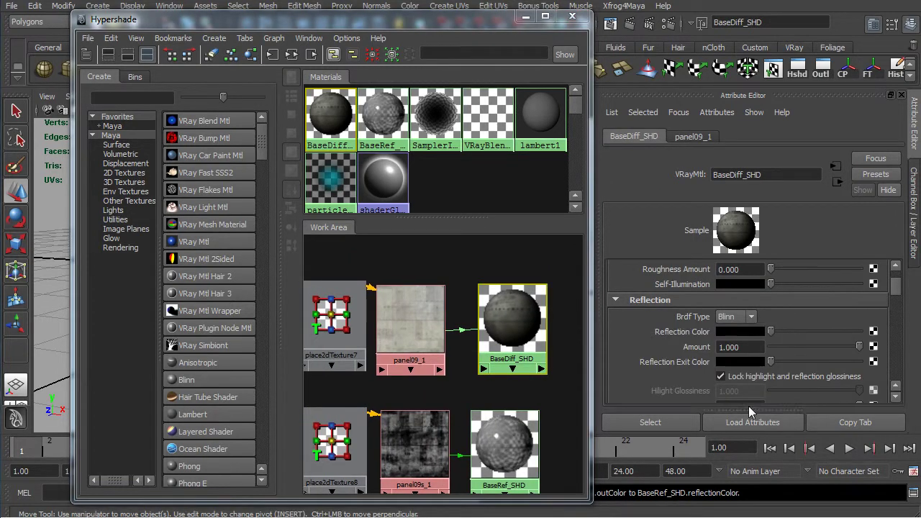
scroll(895, 303, up, 3)
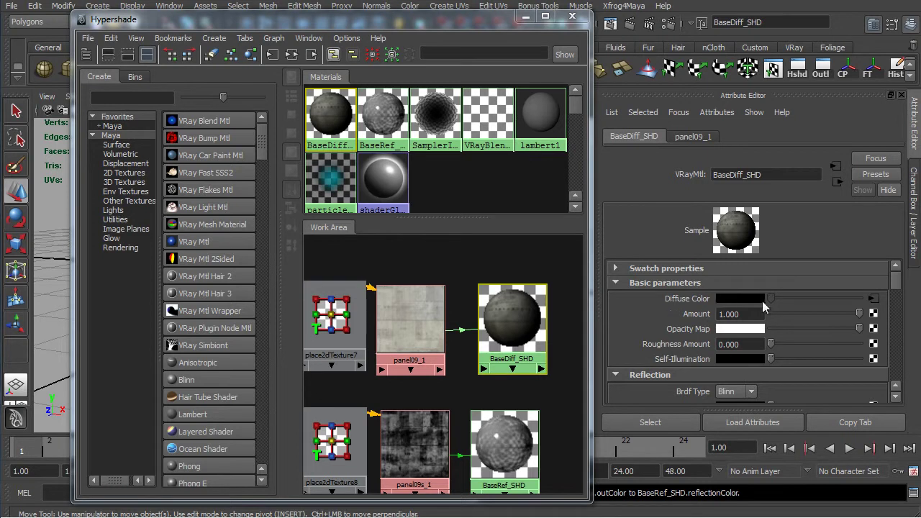
Check the V-Ray Texture input gamma attribute of the panel09_1 file texture
click(435, 326)
click(714, 111)
mouse_move(718, 180)
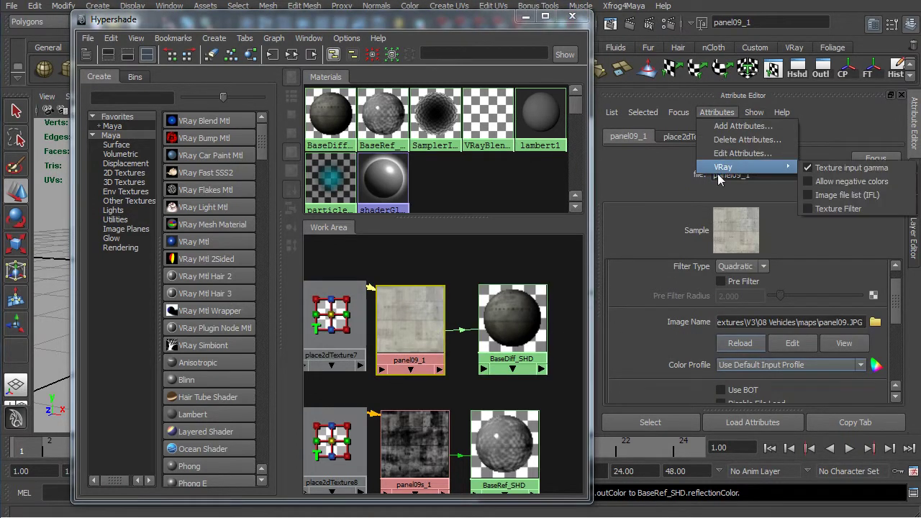
click(838, 170)
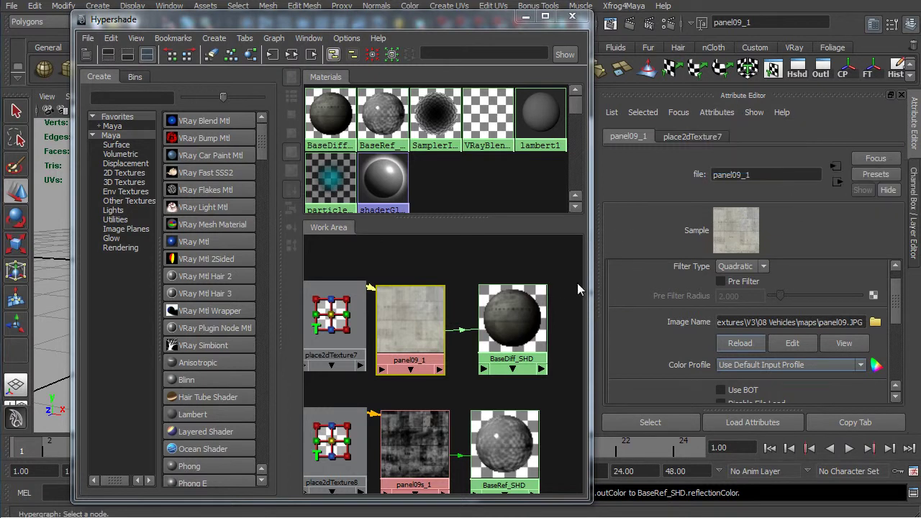
Set the Diffuse Color of the BaseRef_SHD material to black and check its Reflection settings
alt+middle_drag(558, 434, 558, 328)
click(514, 351)
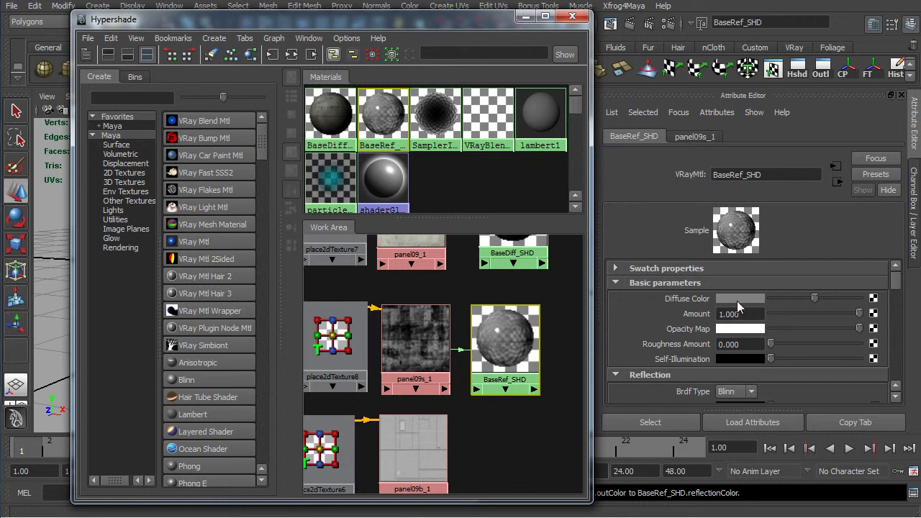
drag(815, 298, 763, 298)
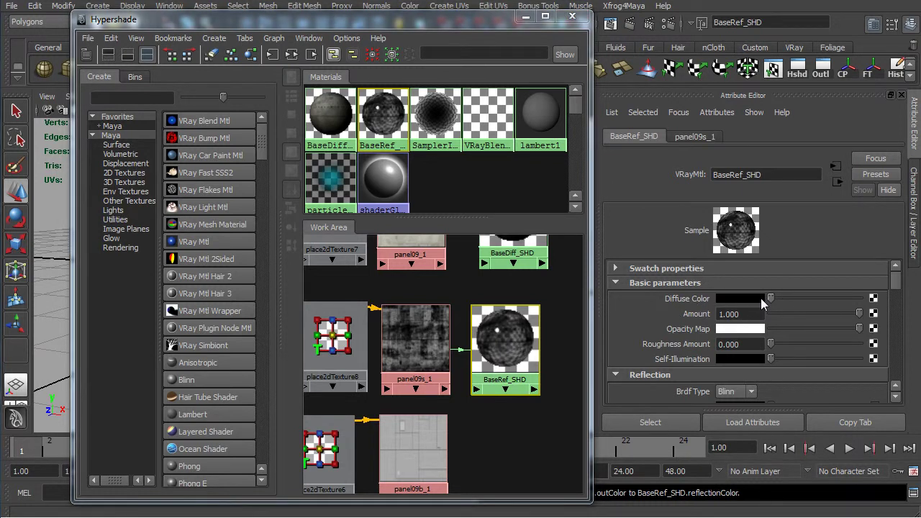
scroll(890, 305, down, 3)
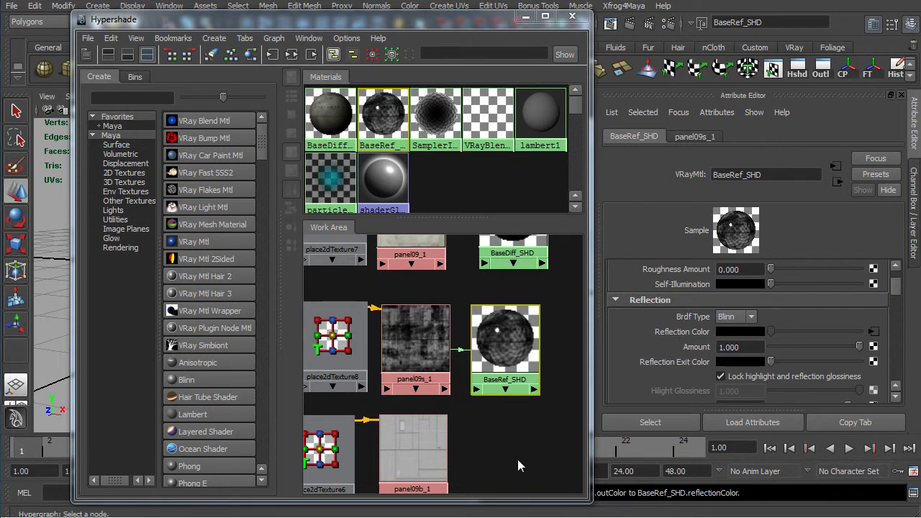
Move the SamplerInfoGrad material node next to the panel09b texture, directly below BaseRef_SHD in the graph
key(a)
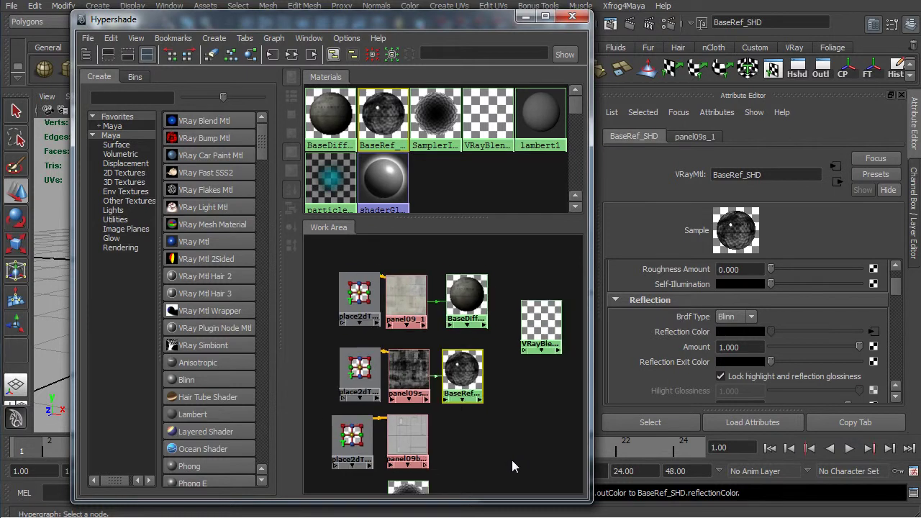
drag(408, 466, 462, 413)
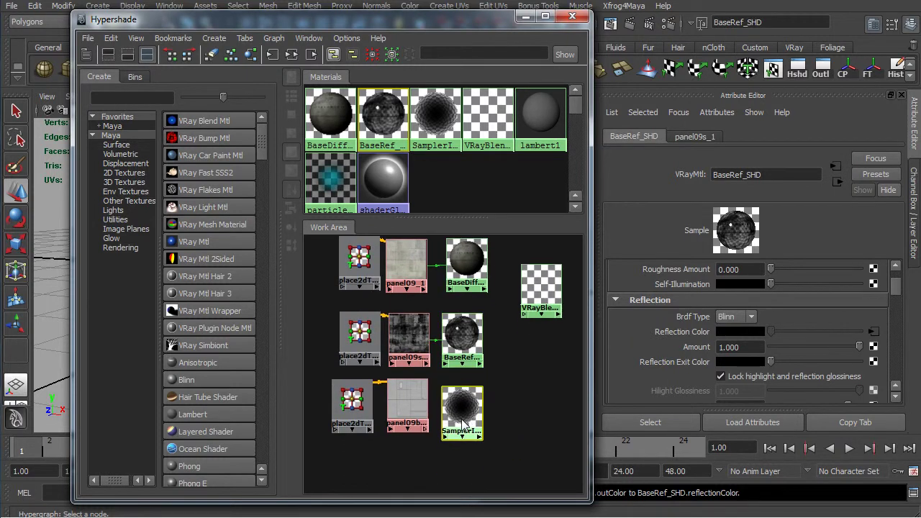
key(a)
Connect BaseDiff_SHD to the Base Material of VRayBlendMtl1 and enable Additive mode
click(542, 318)
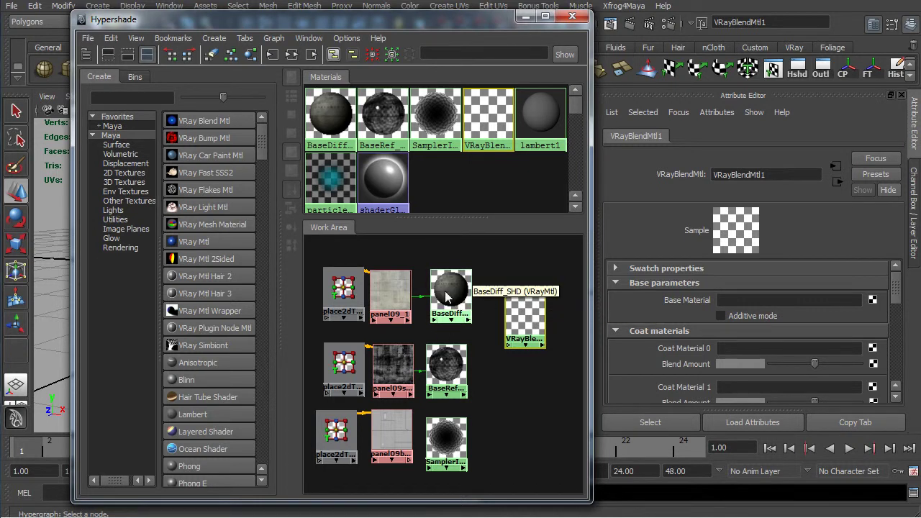
middle_drag(696, 309, 697, 306)
click(756, 316)
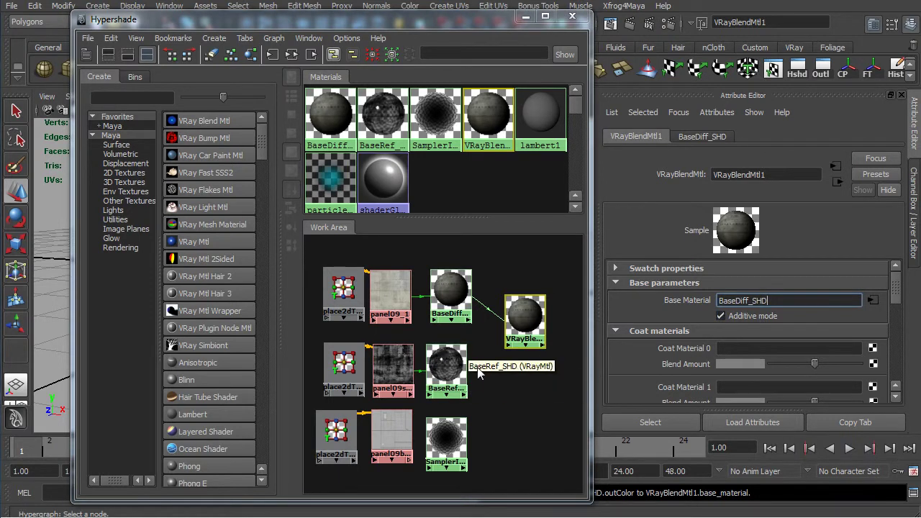
Connect BaseRef_SHD to Coat Material 0 and SamplerInfoGrad to Coat Material 1 of VRayBlendMtl1
middle_drag(441, 378, 694, 347)
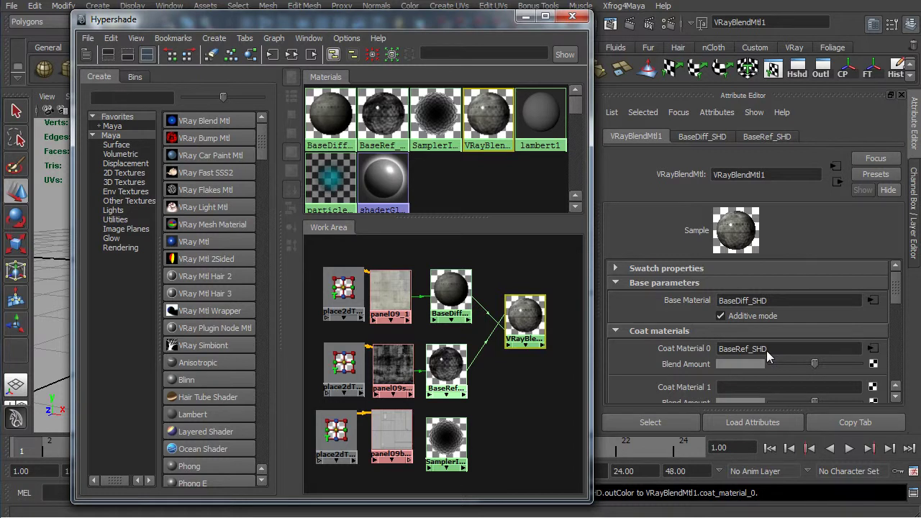
scroll(895, 301, down, 1)
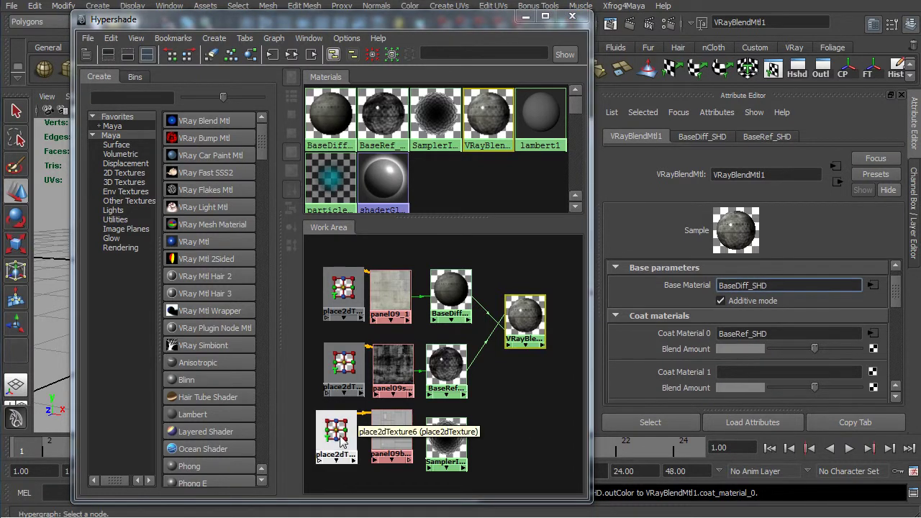
middle_drag(453, 446, 663, 374)
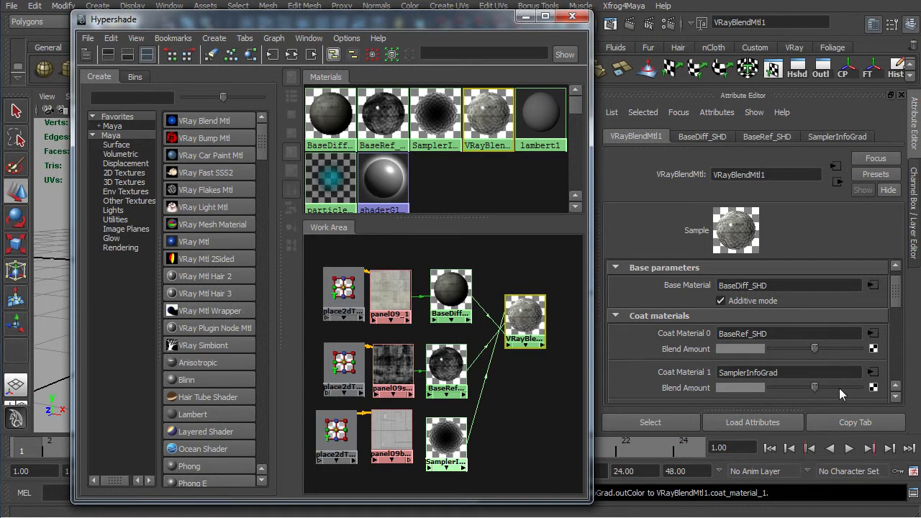
click(445, 443)
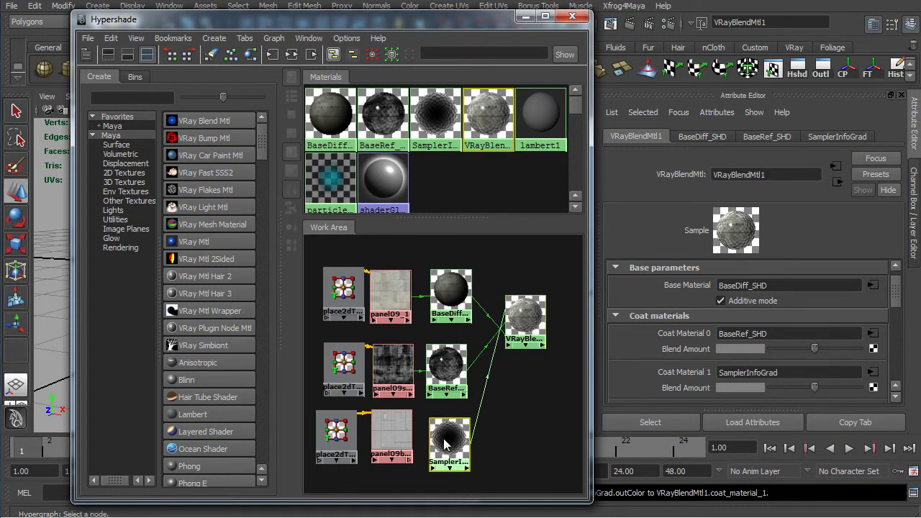
click(527, 315)
Move the Hypershade out of the way, create a polygon sphere at the origin, and unhide the hidden V-Ray dome light
drag(426, 20, 915, 25)
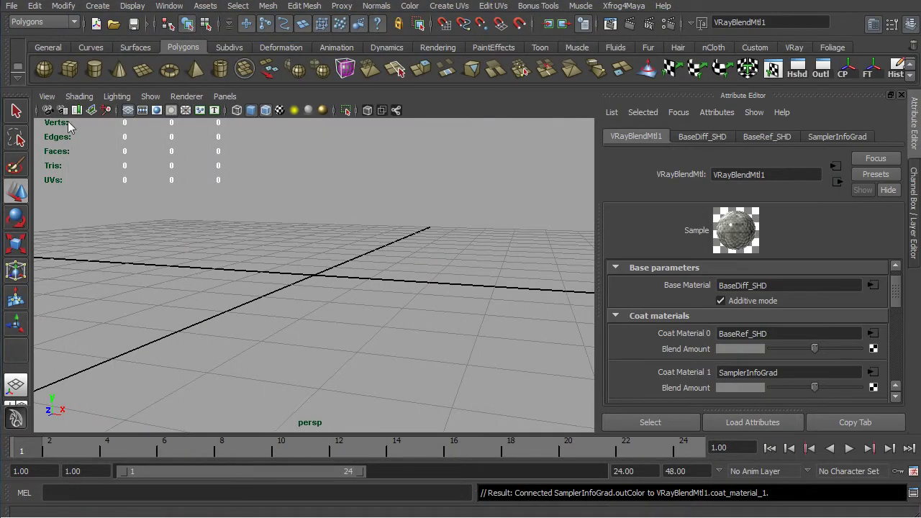
click(44, 68)
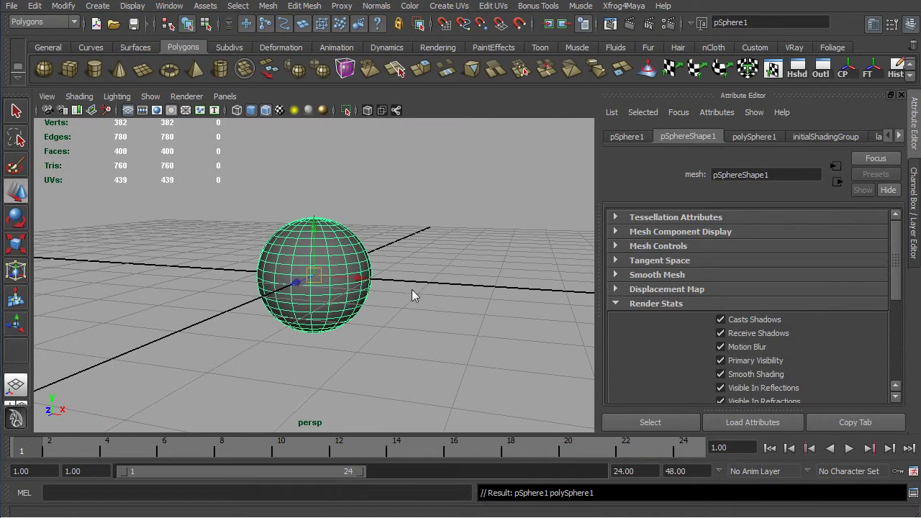
click(118, 263)
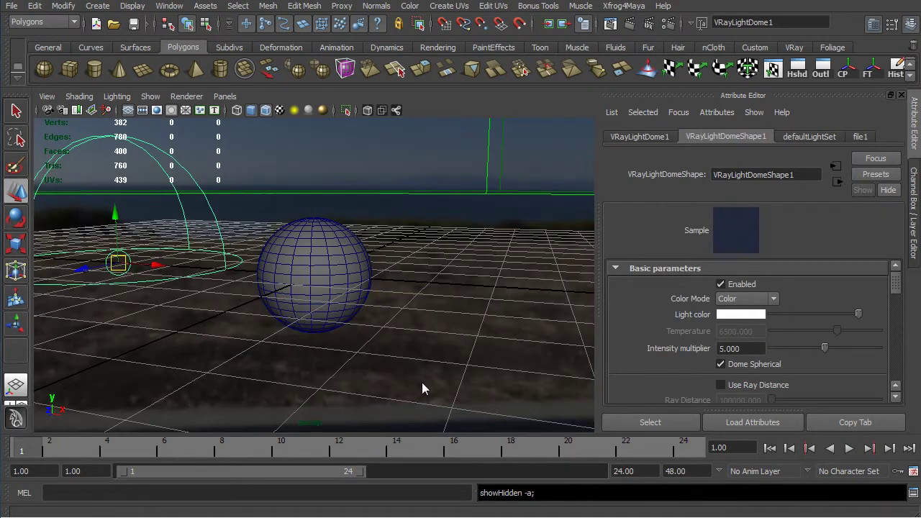
click(422, 384)
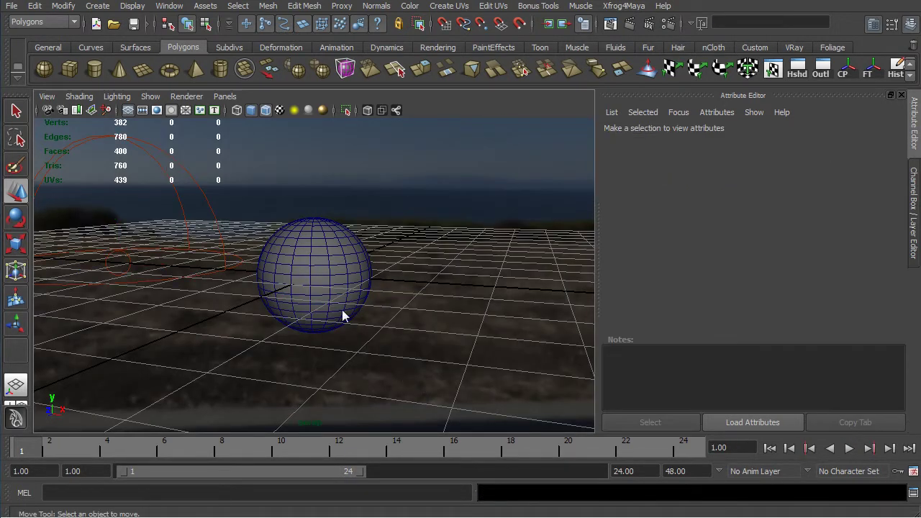
Show the resolution gate in the perspective view and assign VRayBlendMtl1 to the sphere
click(323, 285)
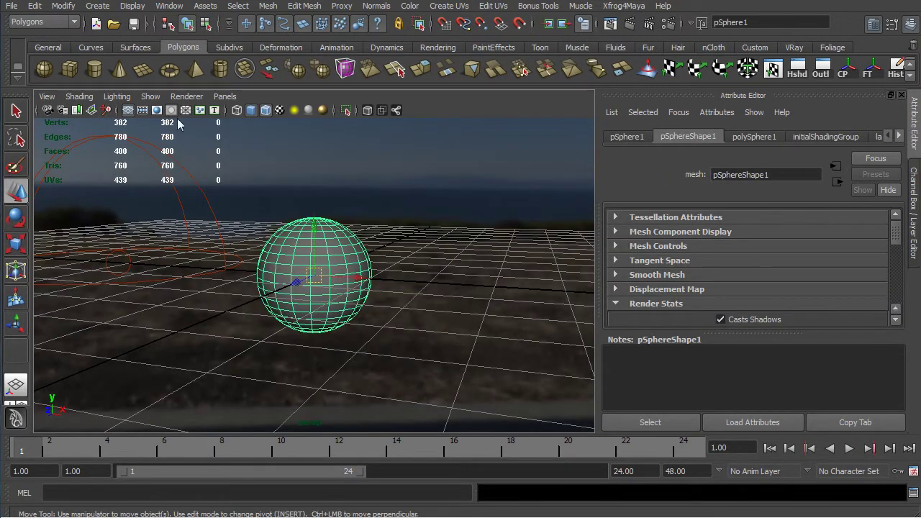
click(158, 111)
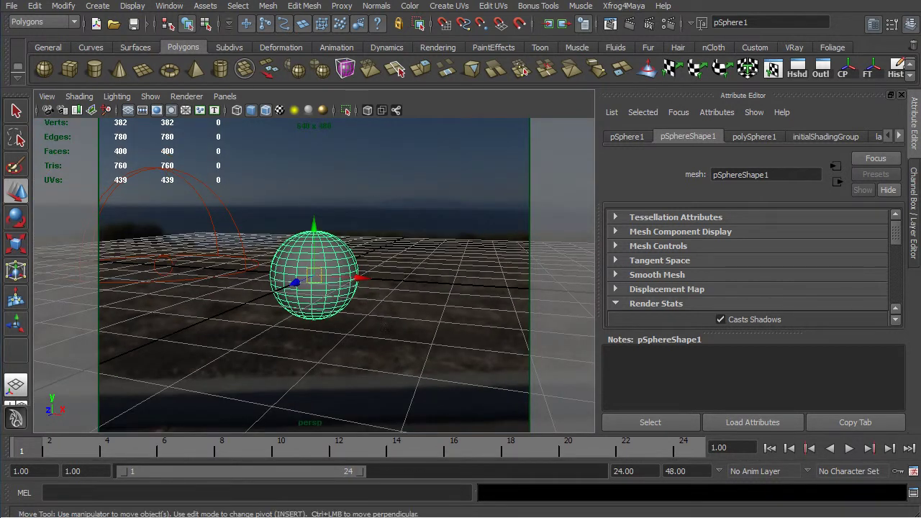
click(615, 23)
right_drag(615, 332, 609, 299)
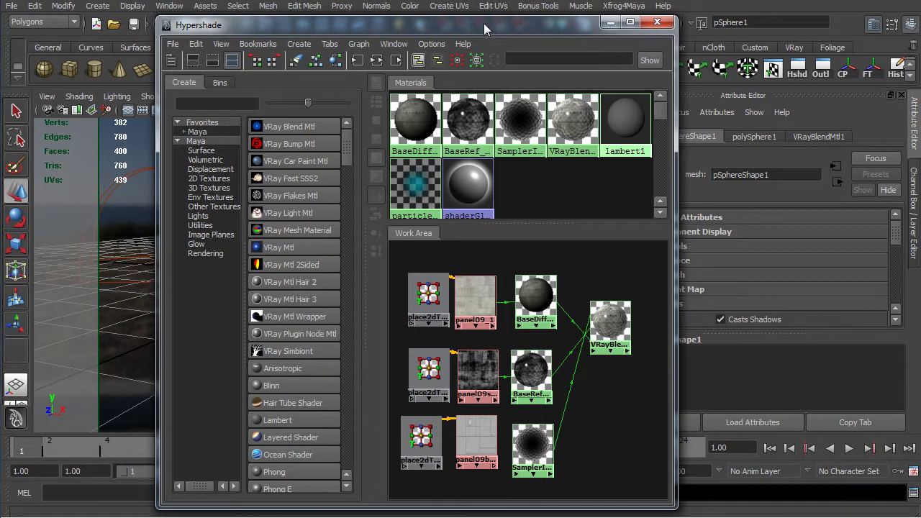
click(657, 22)
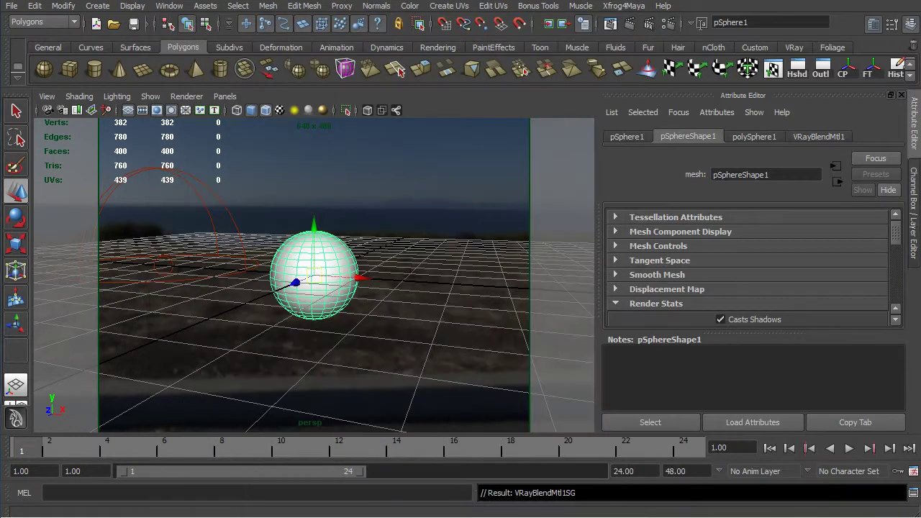
Render the perspective view with V-Ray and inspect the sphere in the frame buffer at 200% zoom
click(631, 26)
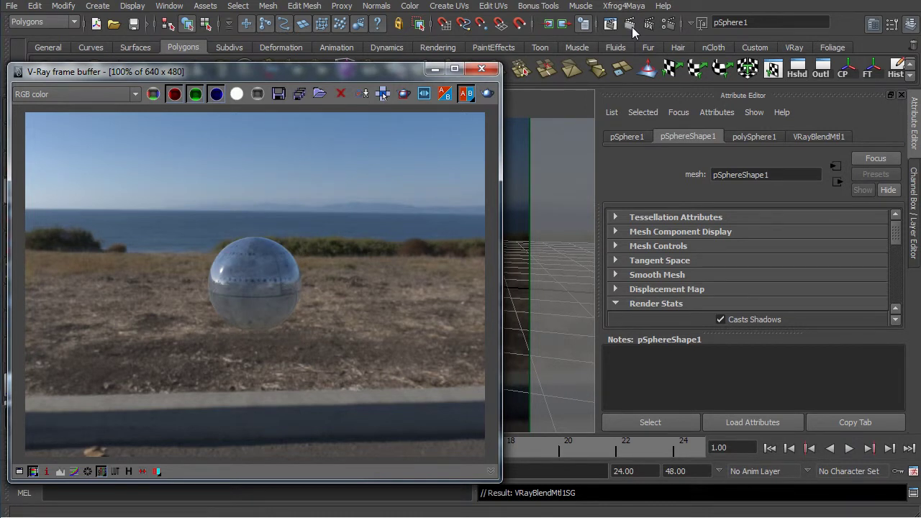
scroll(306, 297, up, 3)
scroll(255, 298, down, 2)
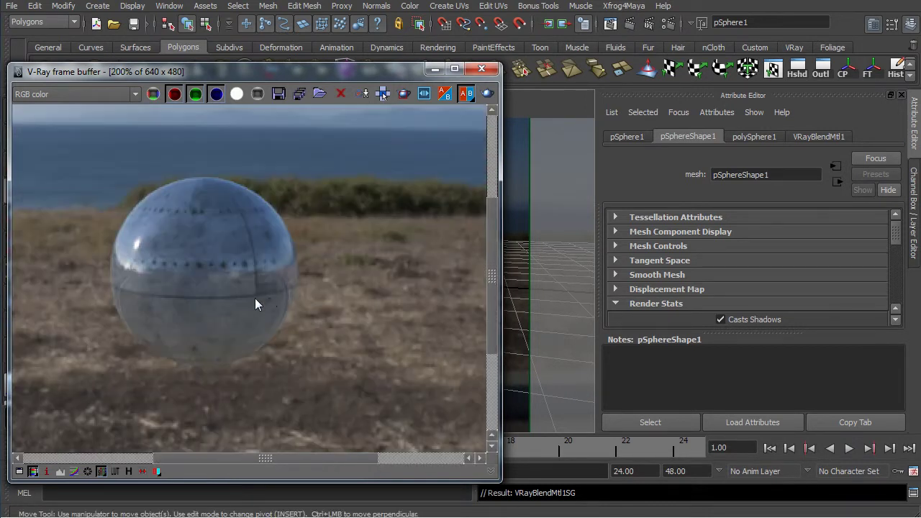
middle_drag(255, 298, 321, 307)
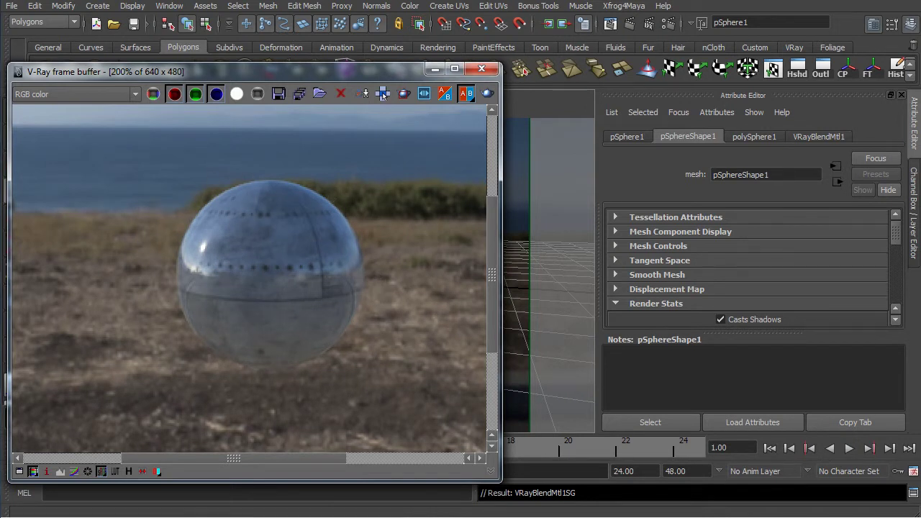
Bring the Hypershade back in front of the render to show the blend material's node network
drag(502, 248, 408, 249)
click(522, 69)
drag(690, 43, 345, 27)
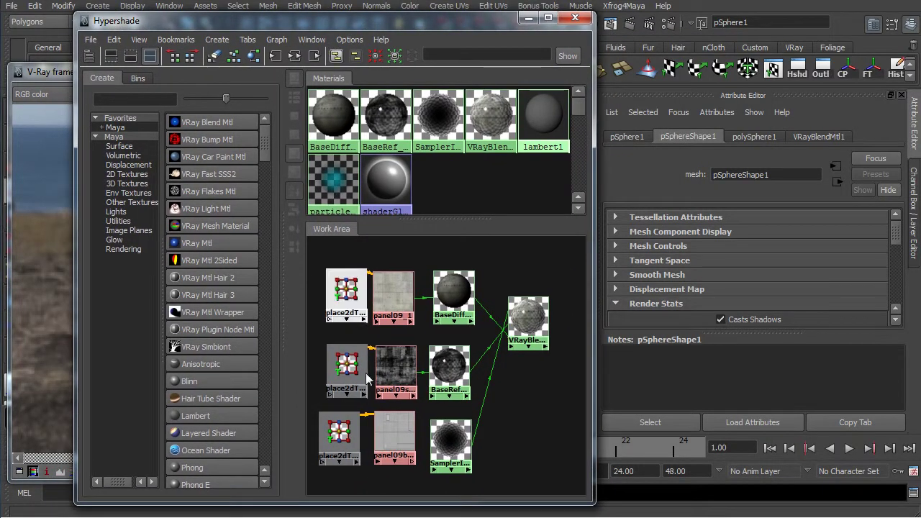
Set the Blend Amount of the SamplerInfoGrad coat in VRayBlendMtl1 to black
click(529, 331)
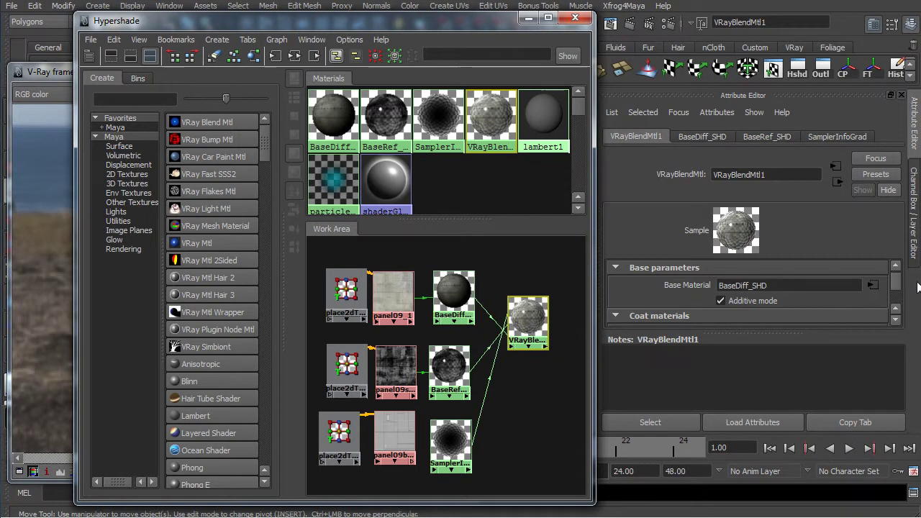
drag(775, 333, 782, 413)
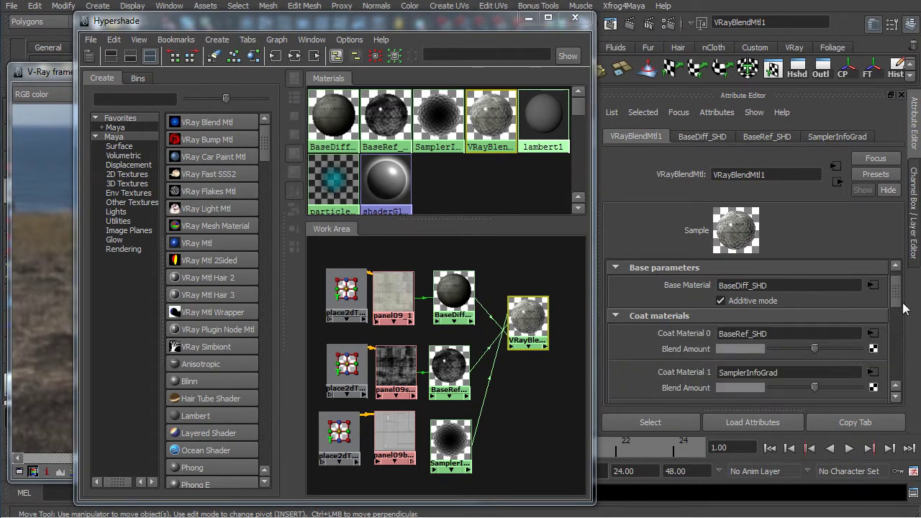
scroll(901, 304, down, 2)
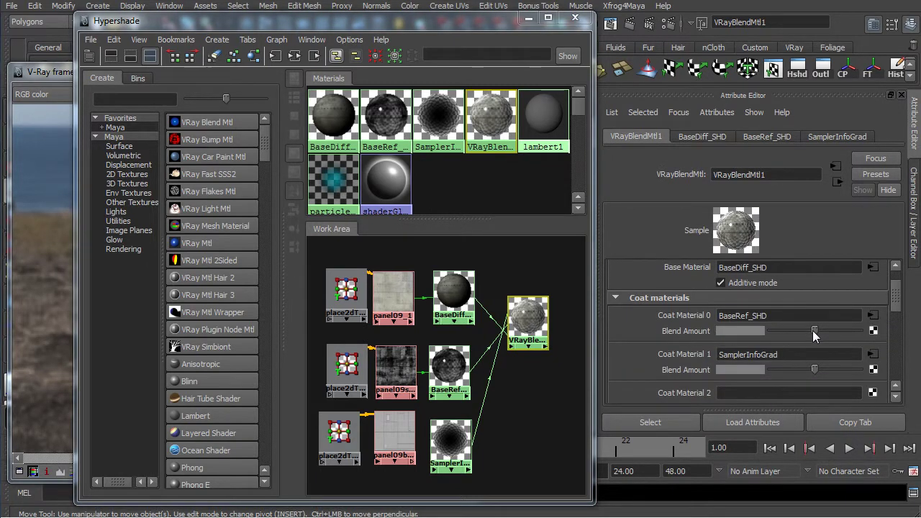
drag(815, 369, 723, 369)
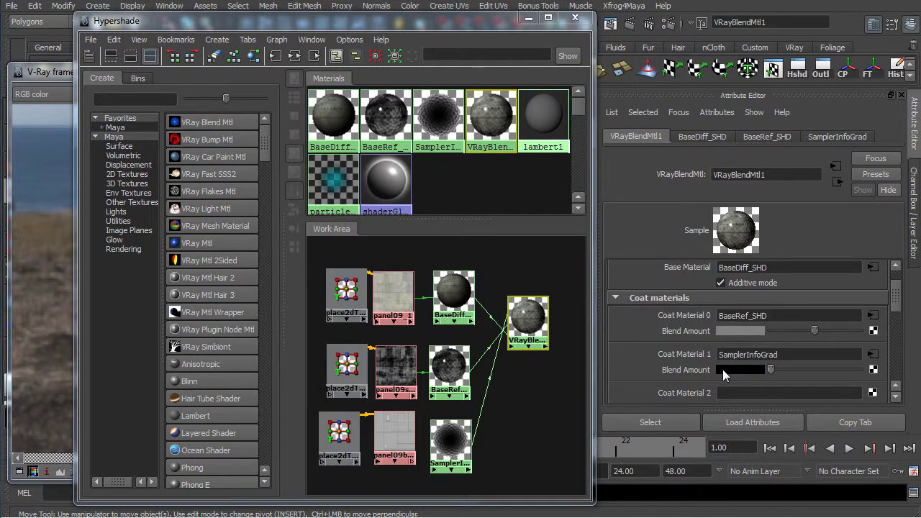
Move the Hypershade aside, centre the sphere in the V-Ray frame buffer, and render the view again
drag(429, 21, 920, 33)
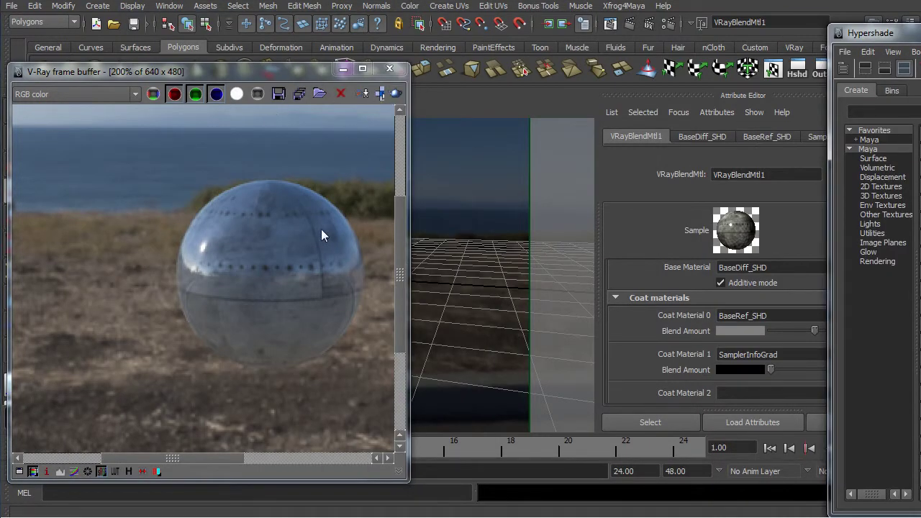
middle_drag(321, 228, 257, 229)
click(397, 96)
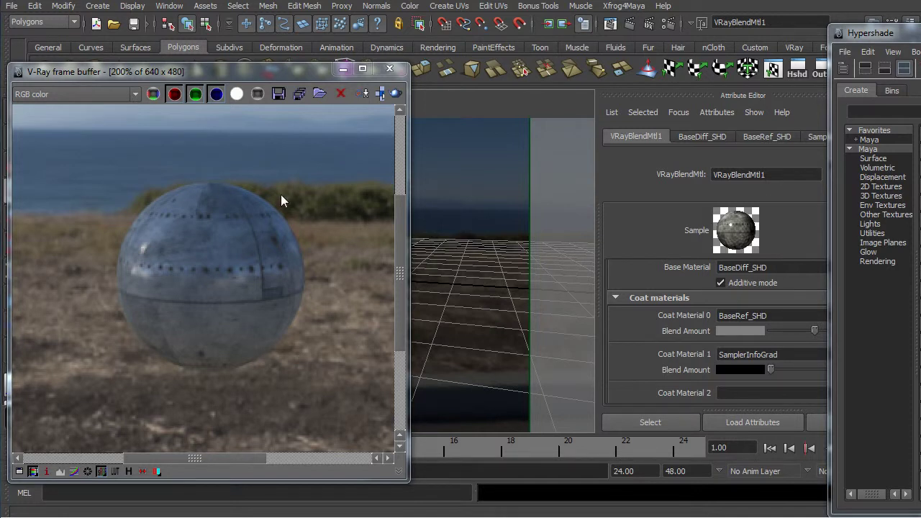
Bring the Hypershade back and set the Reflection Glossiness of BaseRef_SHD to 0.764
drag(920, 33, 375, 26)
click(389, 380)
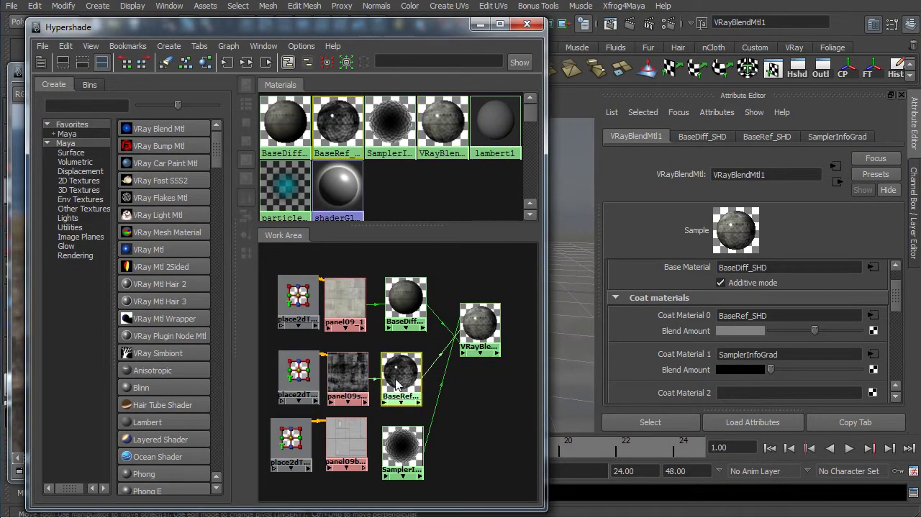
scroll(897, 302, down, 4)
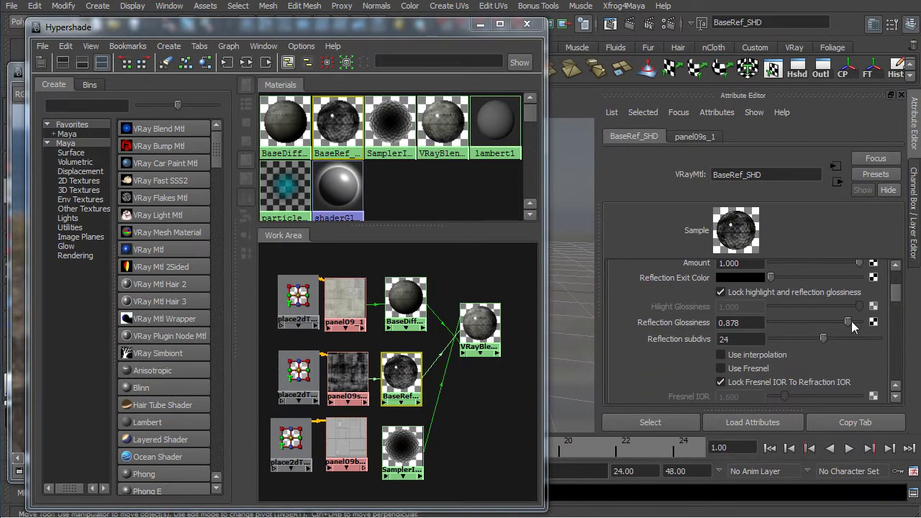
drag(850, 328, 840, 326)
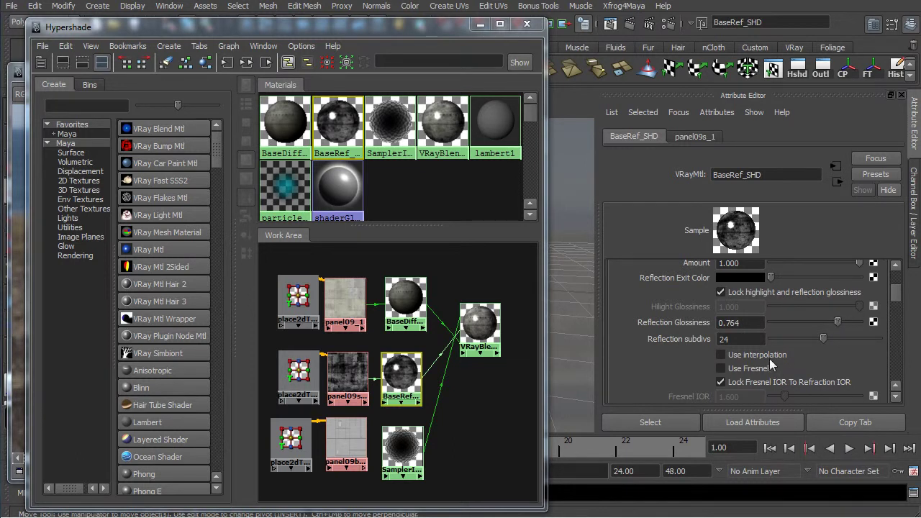
Set the Refraction IOR of BaseRef_SHD to 2.300 and render the sphere again
drag(895, 295, 895, 319)
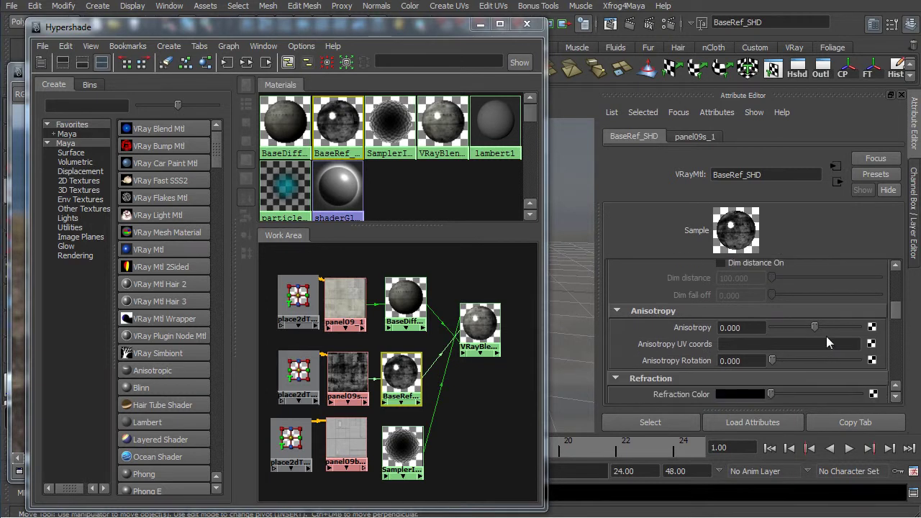
click(817, 328)
drag(895, 311, 895, 324)
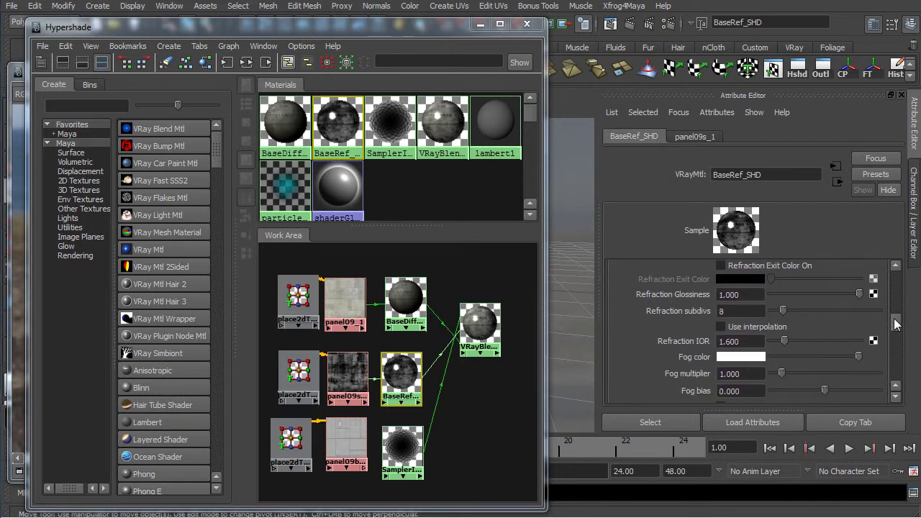
double_click(740, 341)
text(2.300)
key(Return)
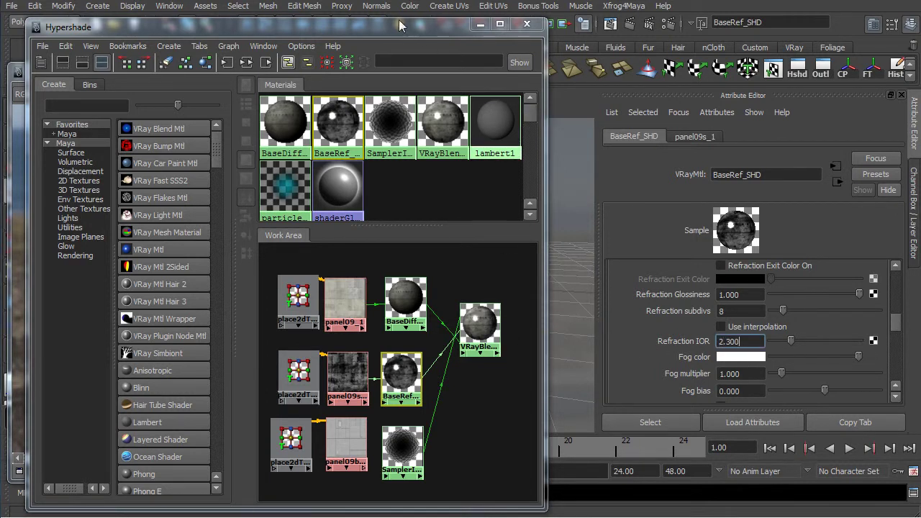
drag(400, 26, 412, 14)
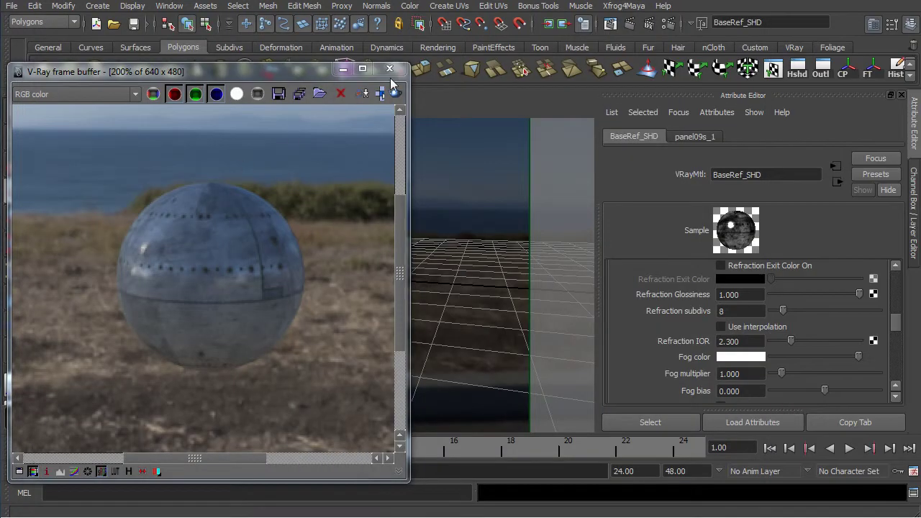
click(396, 94)
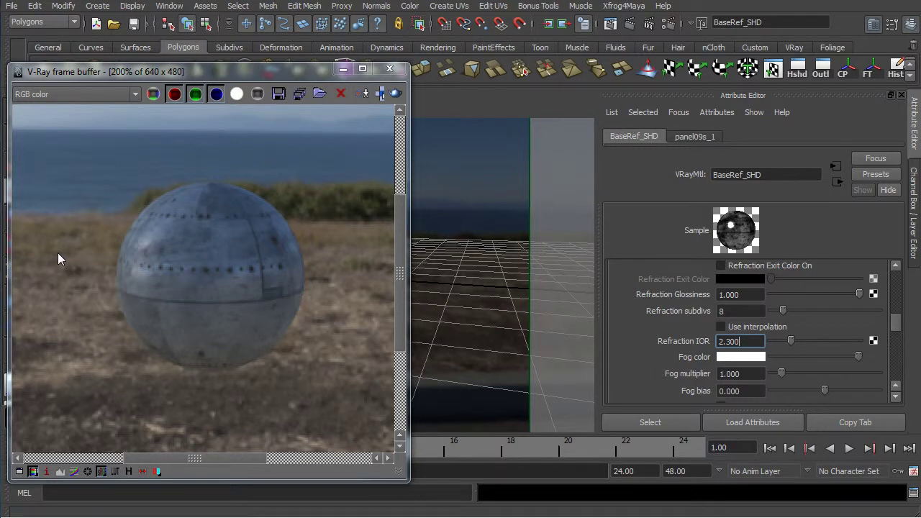
Raise the Blend Amount of the SamplerInfoGrad coat in VRayBlendMtl1 to mid-grey and render the sphere again
drag(920, 36, 532, 35)
click(627, 337)
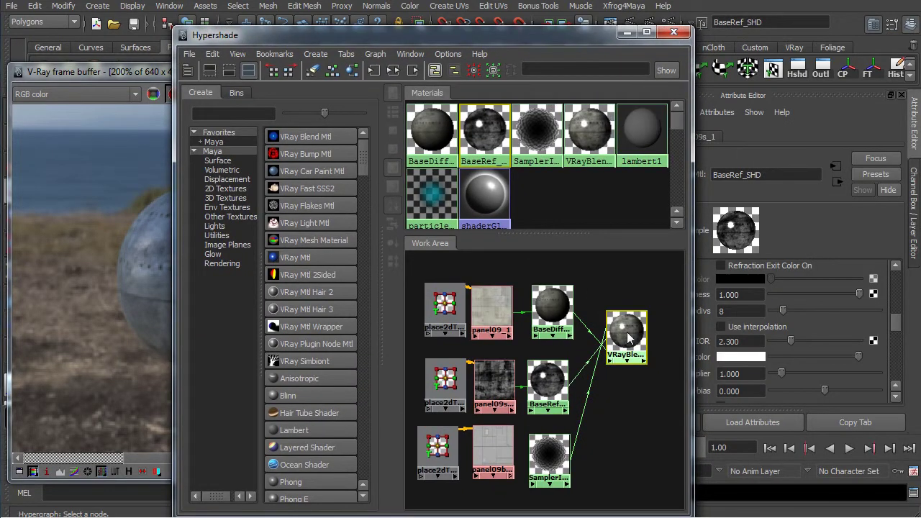
drag(529, 35, 462, 31)
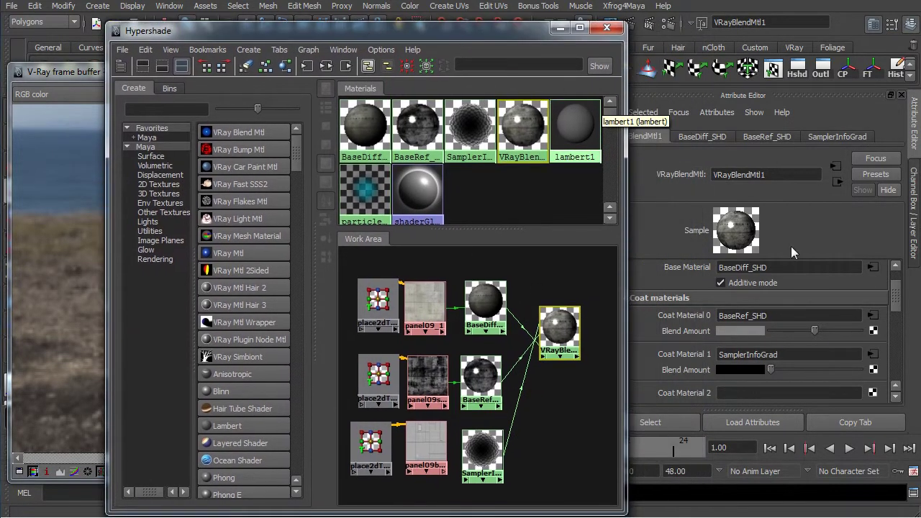
drag(899, 301, 899, 303)
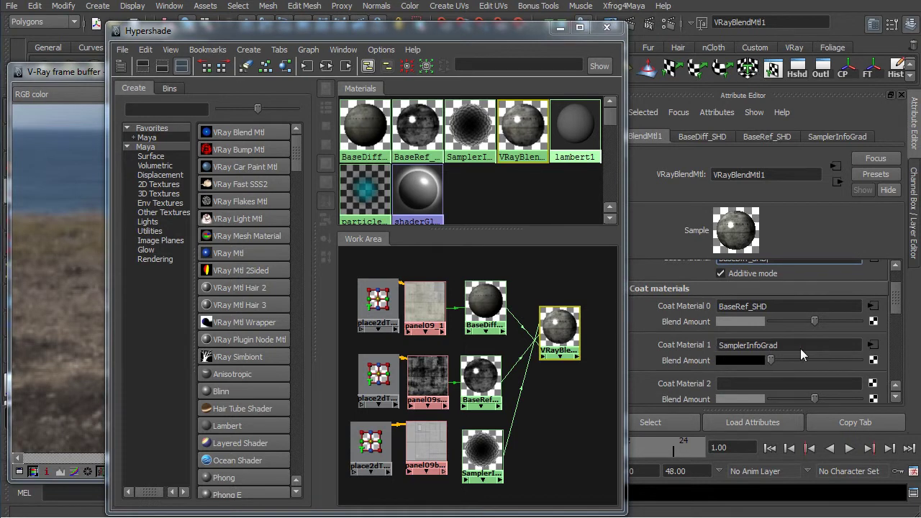
drag(774, 361, 818, 361)
click(739, 363)
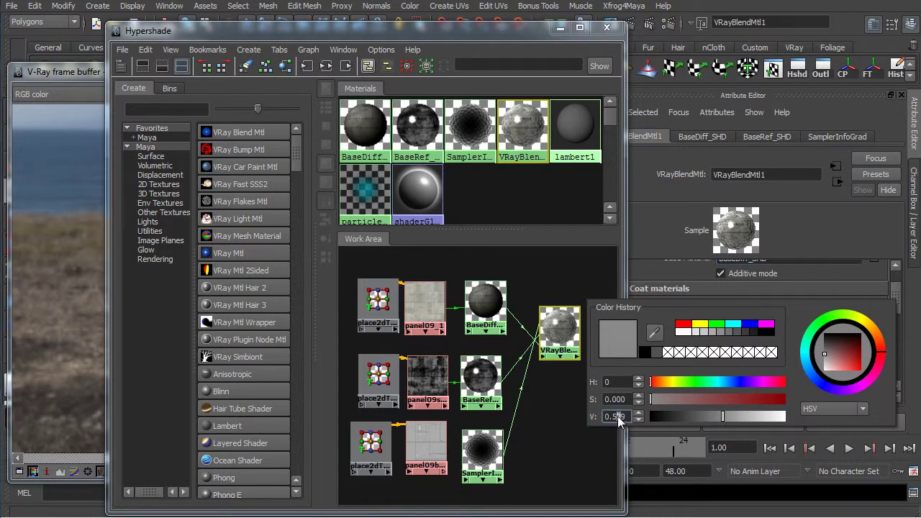
drag(627, 417, 618, 417)
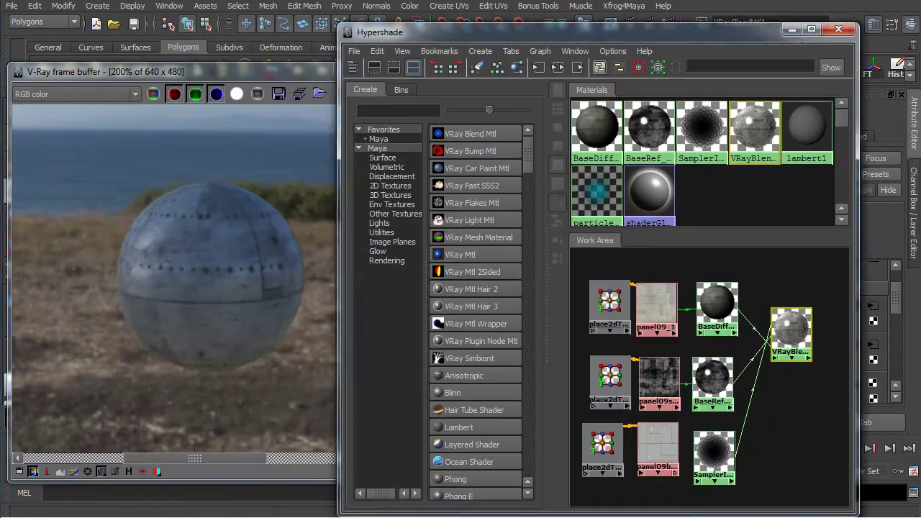
click(843, 27)
click(395, 93)
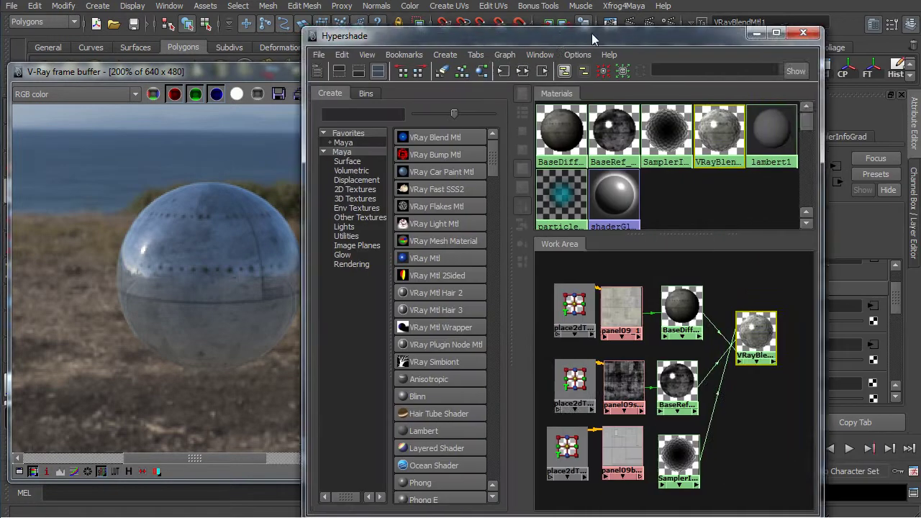
Shift the black entry of SamplerInfoGrad's reflection color ramp to a position of about 0.715 and render the sphere again
drag(592, 33, 366, 29)
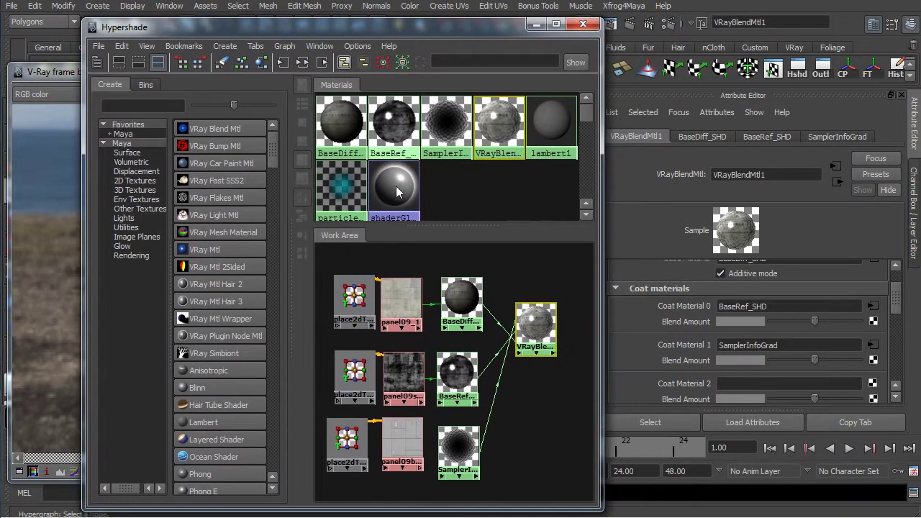
click(452, 453)
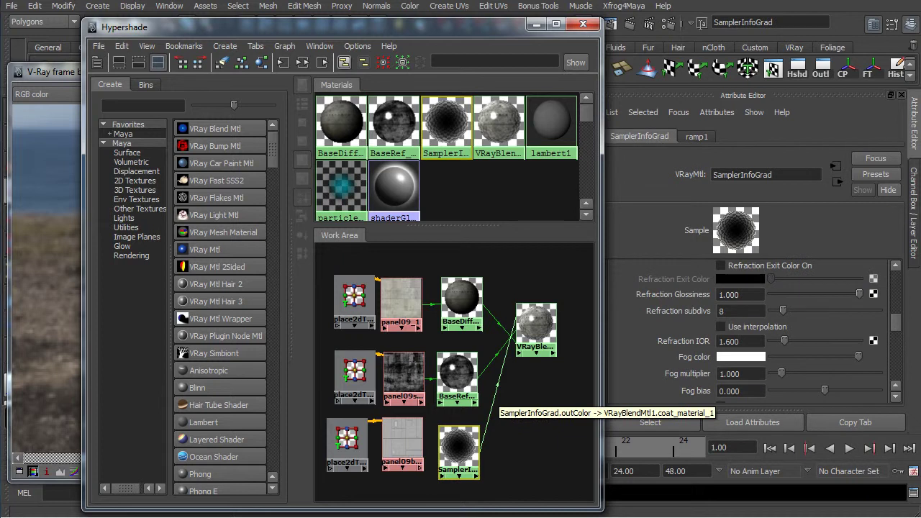
drag(900, 329, 901, 294)
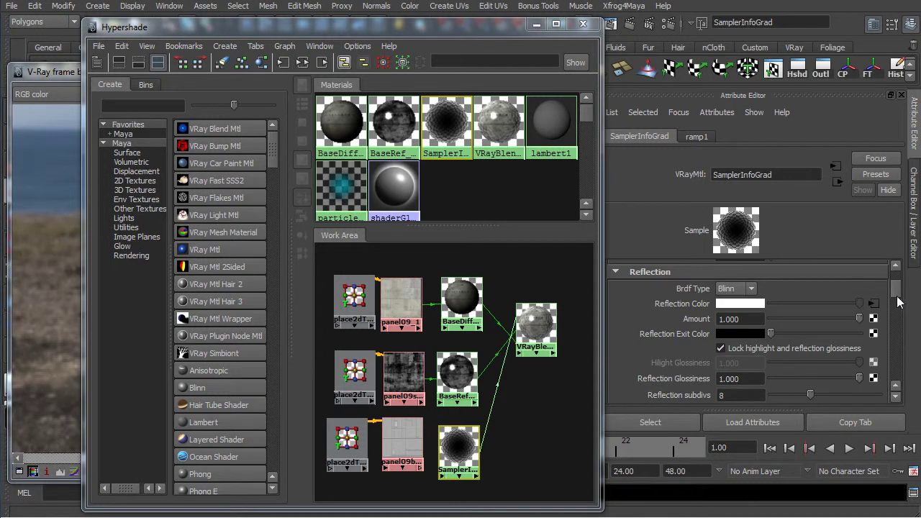
click(873, 305)
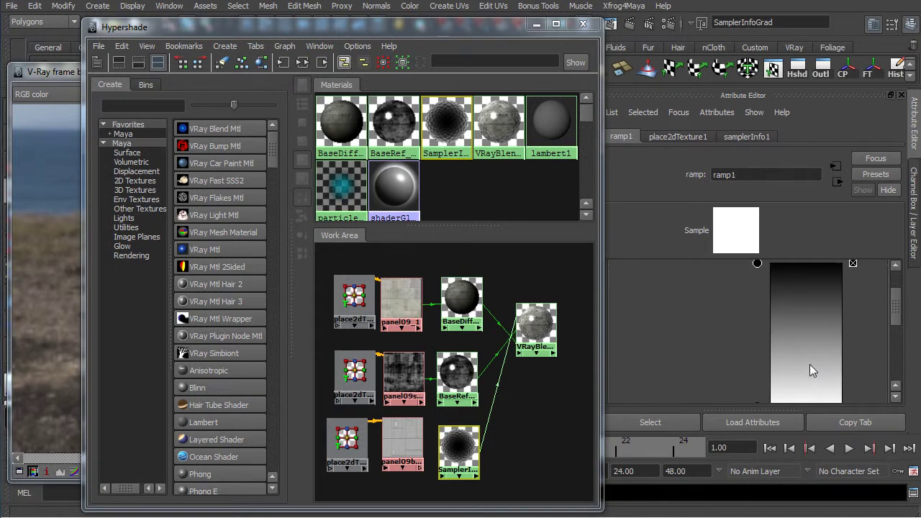
drag(897, 312, 897, 318)
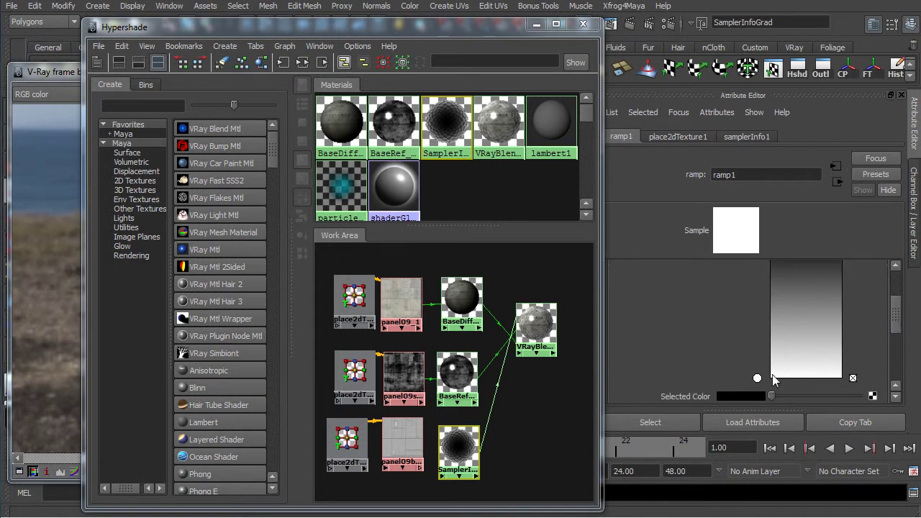
mouse_move(758, 377)
mouse_down()
mouse_move(760, 322)
mouse_move(762, 378)
mouse_up()
drag(897, 324, 897, 311)
drag(757, 267, 759, 307)
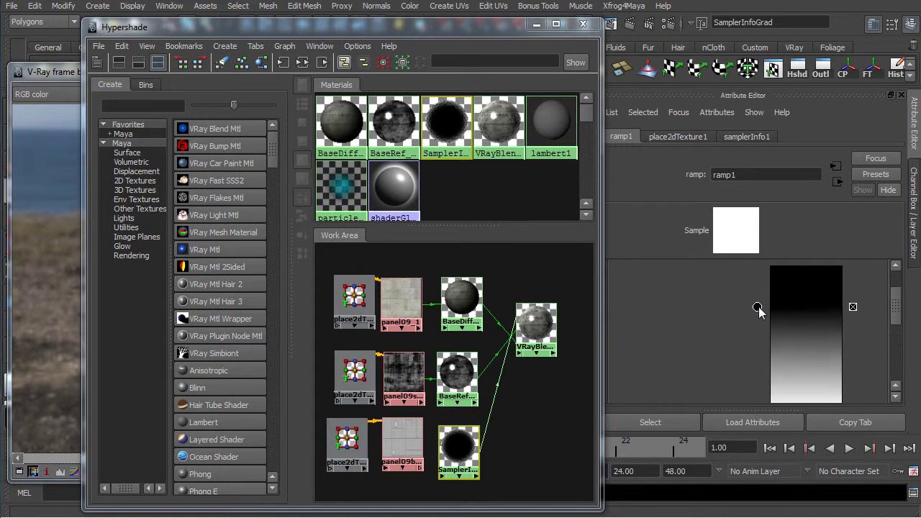
click(583, 24)
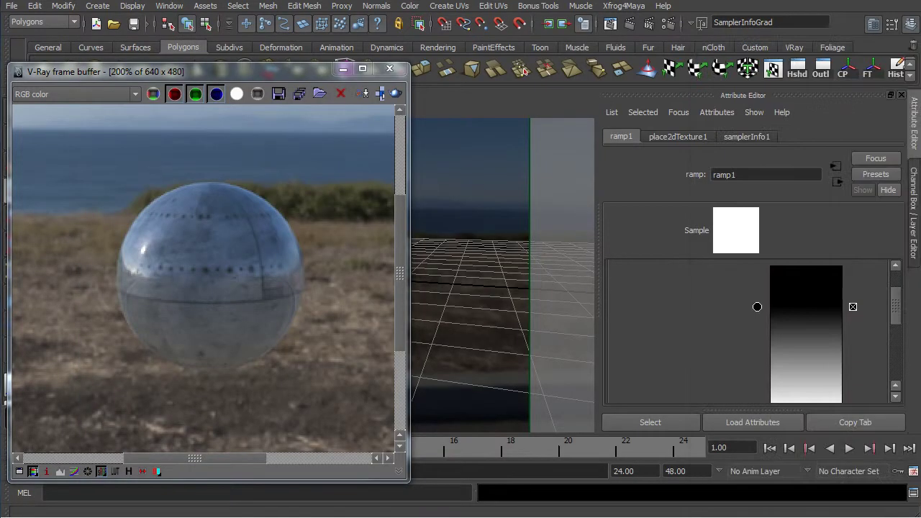
click(395, 93)
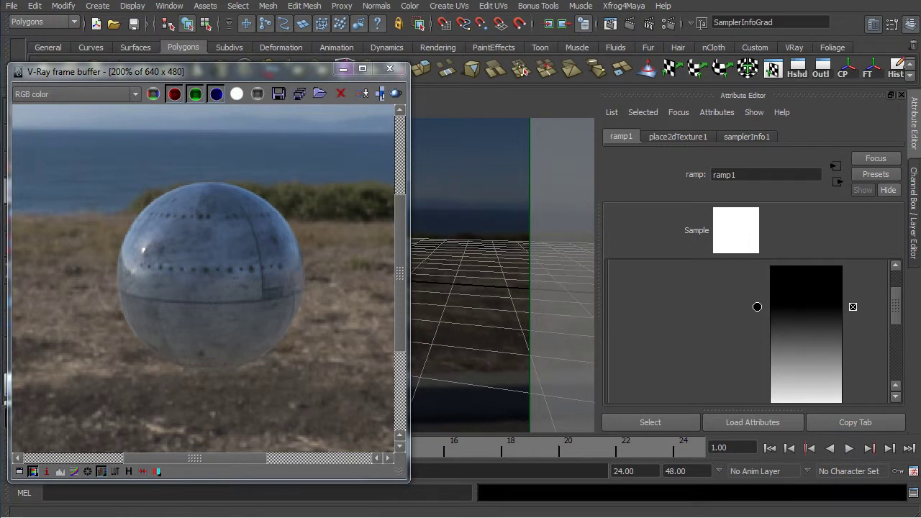
Change the white entry at position 0 of SamplerInfoGrad's reflection ramp to fully saturated red and start a new render
drag(920, 56, 437, 32)
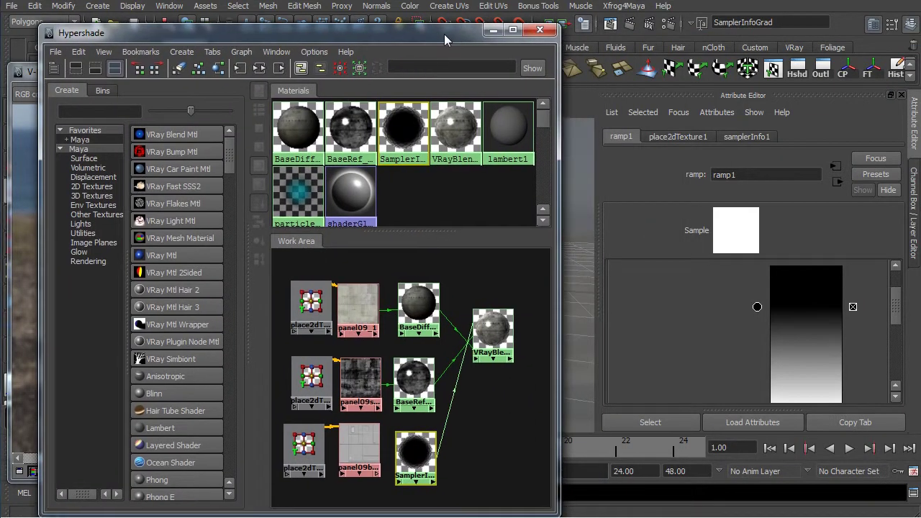
click(416, 468)
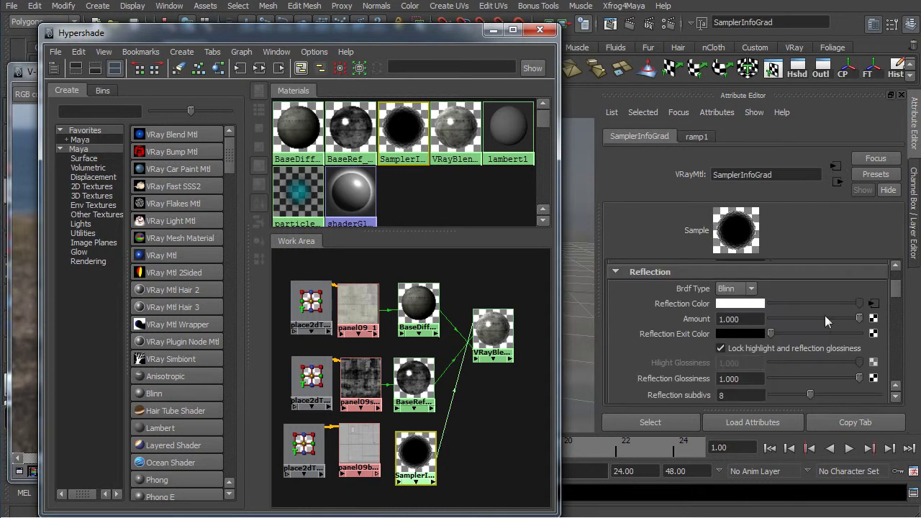
click(873, 304)
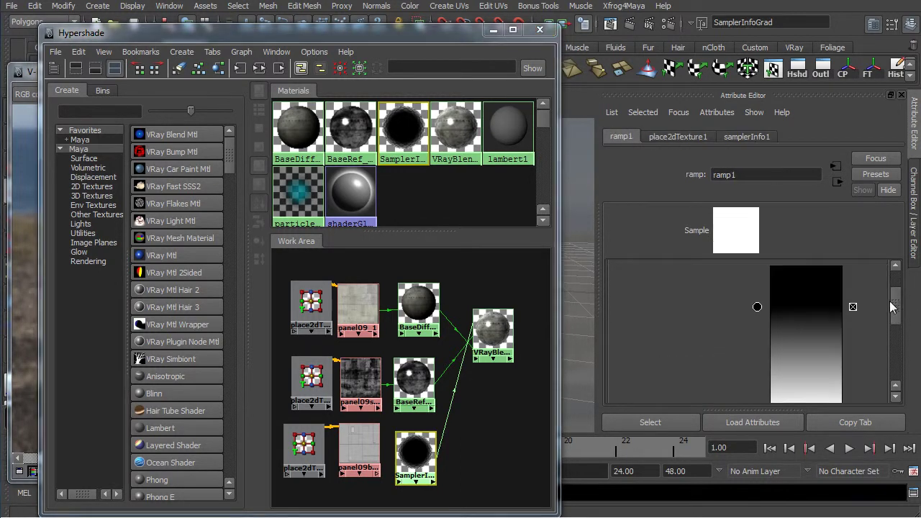
drag(896, 306, 806, 332)
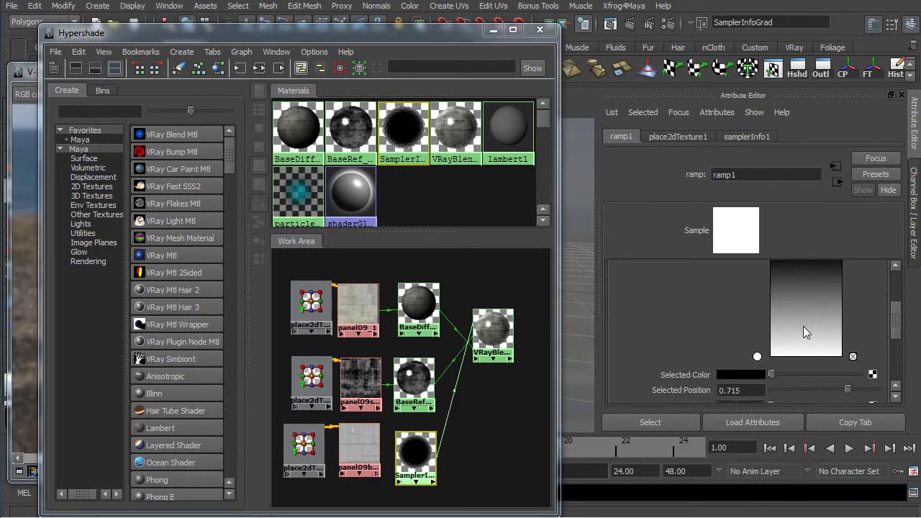
click(758, 358)
click(748, 374)
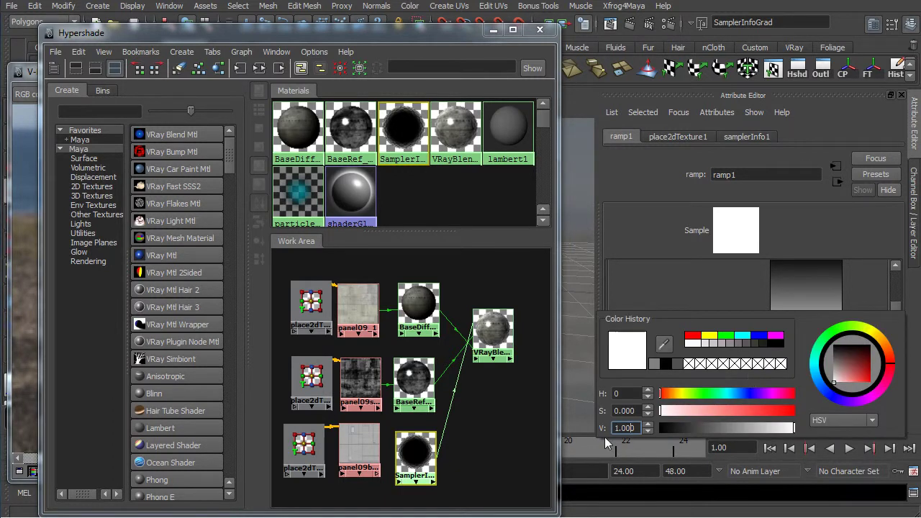
drag(670, 412, 795, 412)
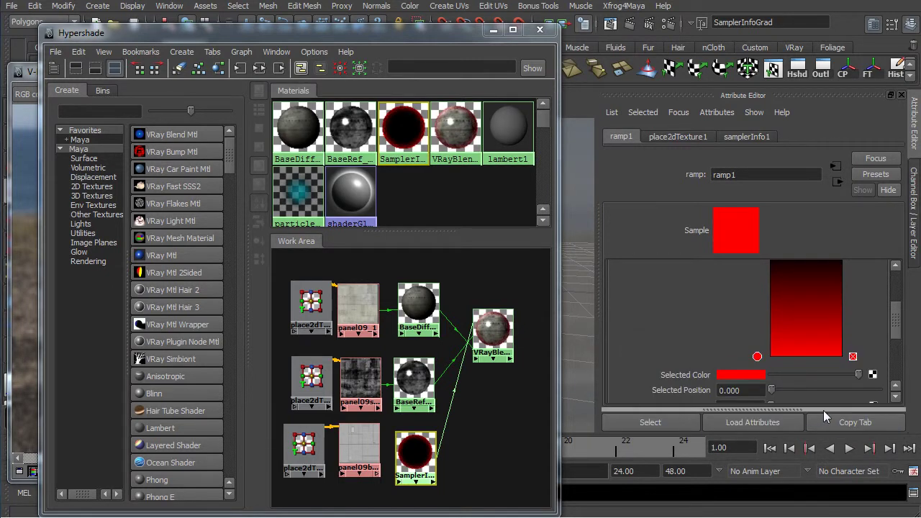
click(493, 29)
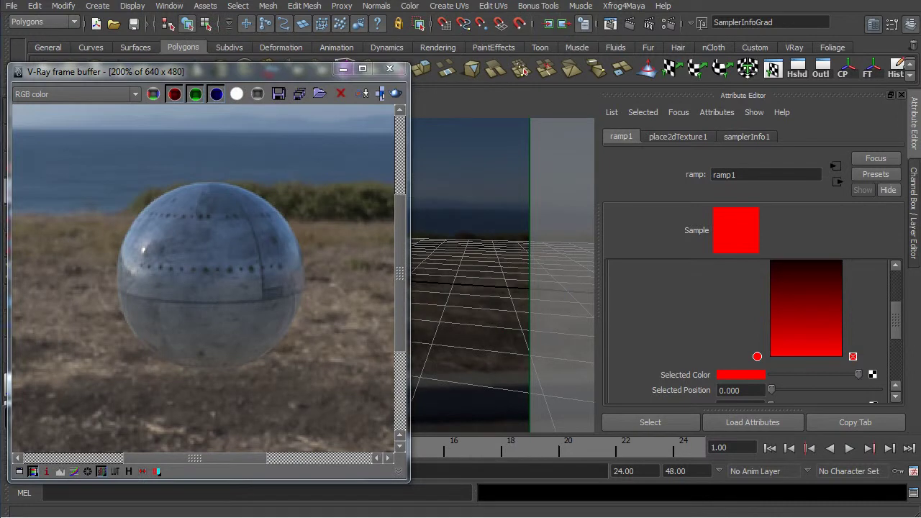
click(395, 94)
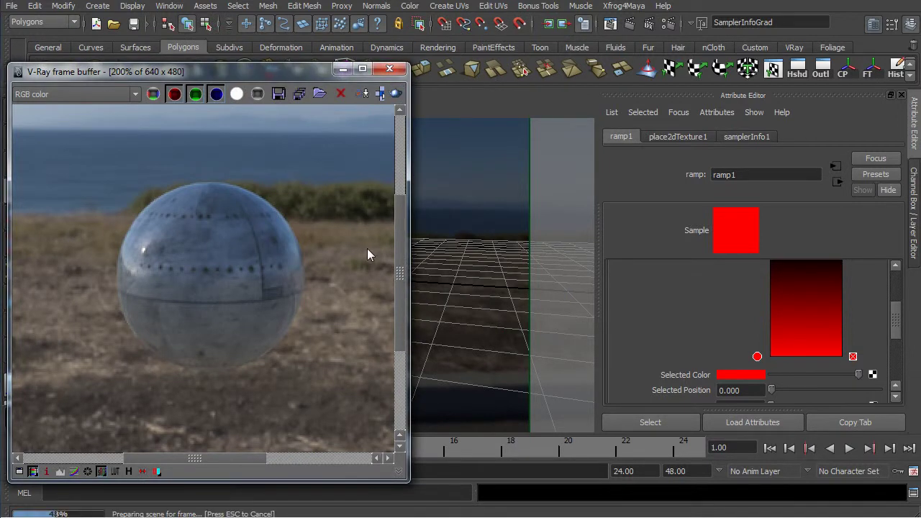